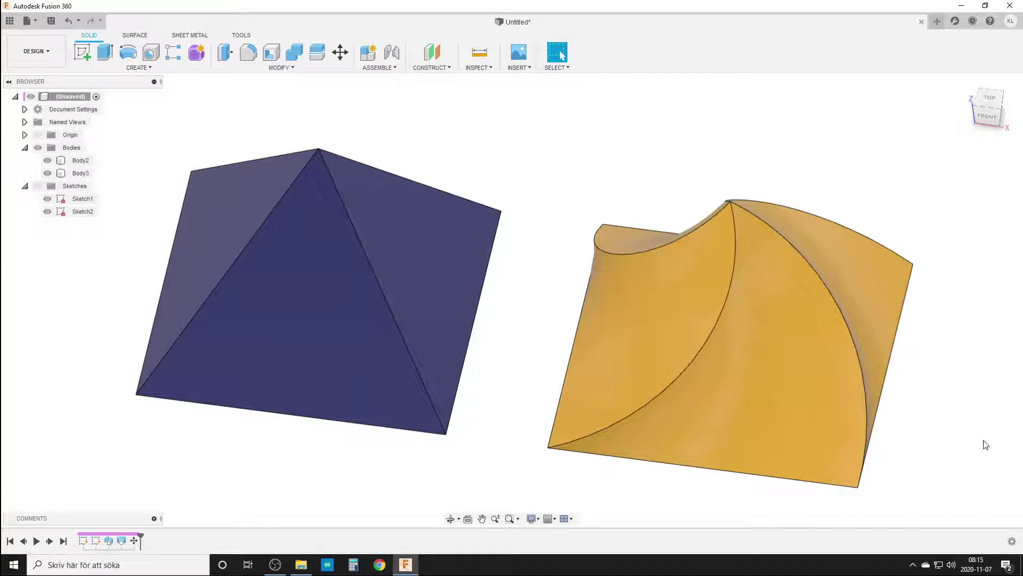
scroll(513, 340, "down", 3)
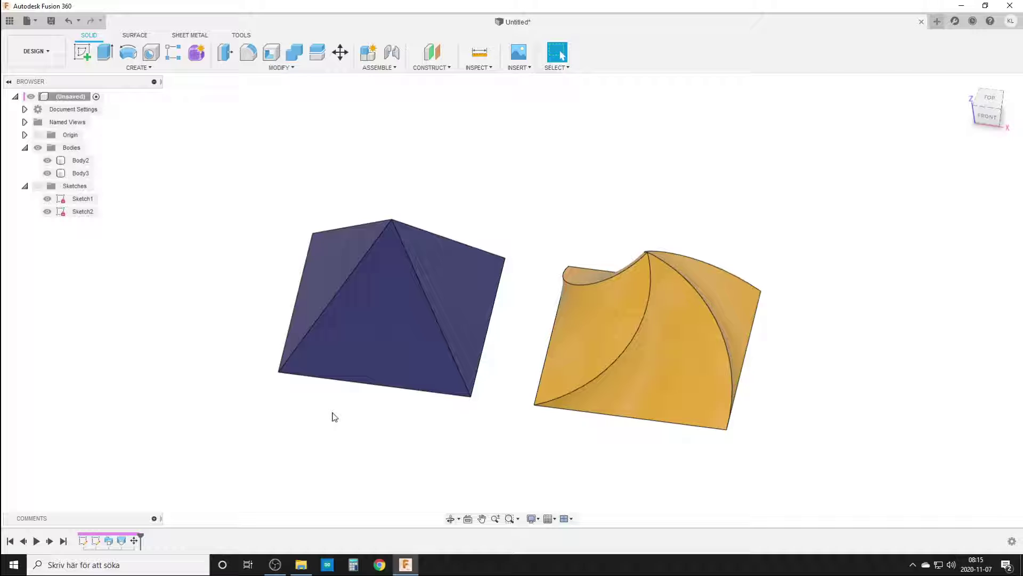
Orbit around the existing bodies to inspect them from below, above and front
middle_click_drag(499, 461, 528, 336, "shift")
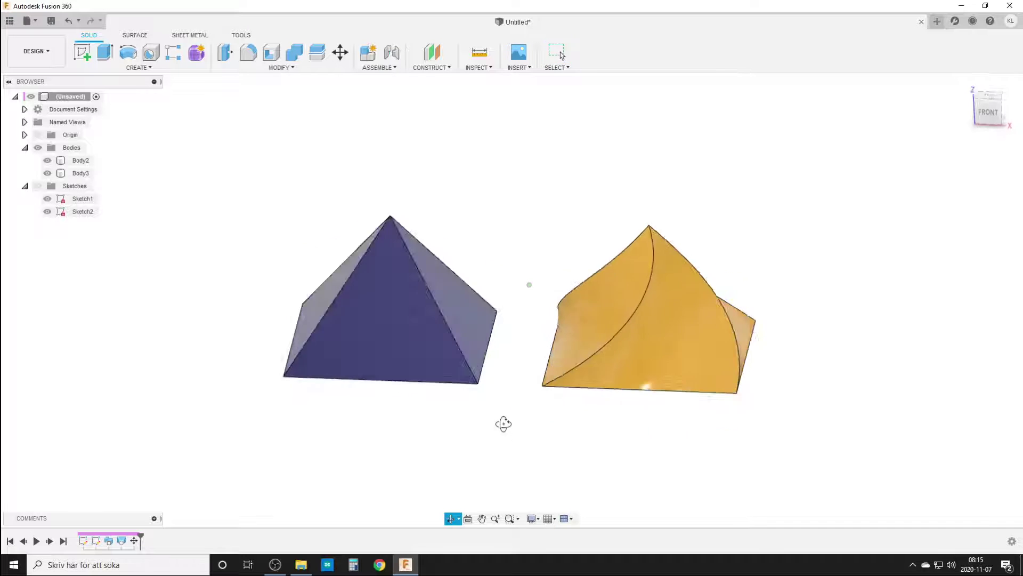
middle_click_drag(405, 230, 457, 191, "shift")
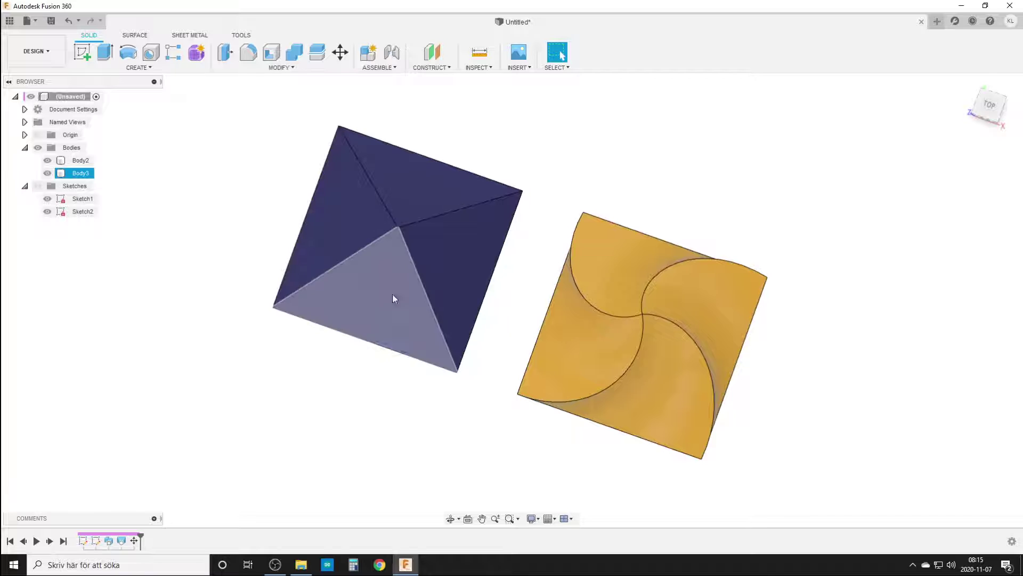
middle_click_drag(464, 430, 560, 51, "shift")
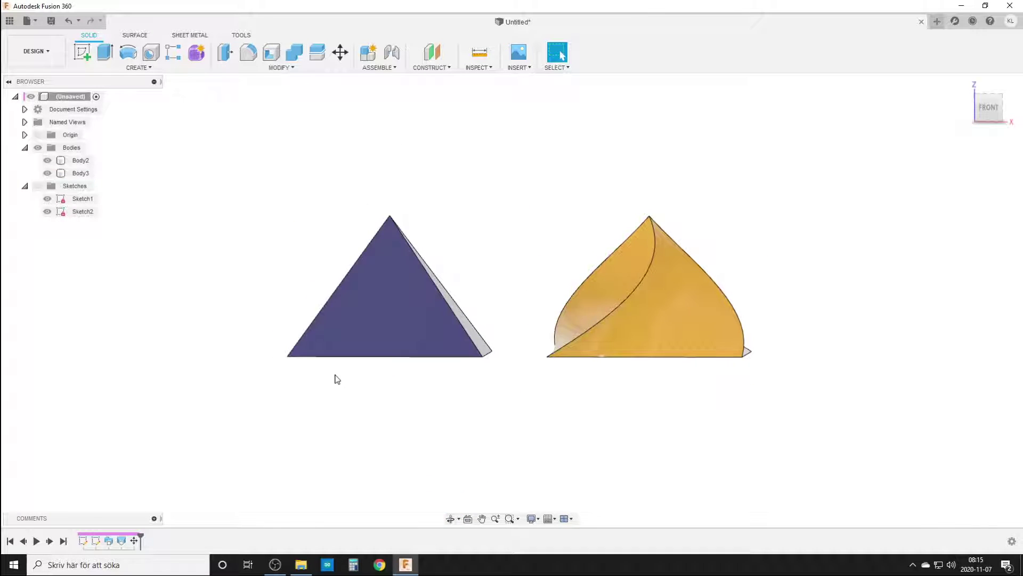
left_click(416, 357)
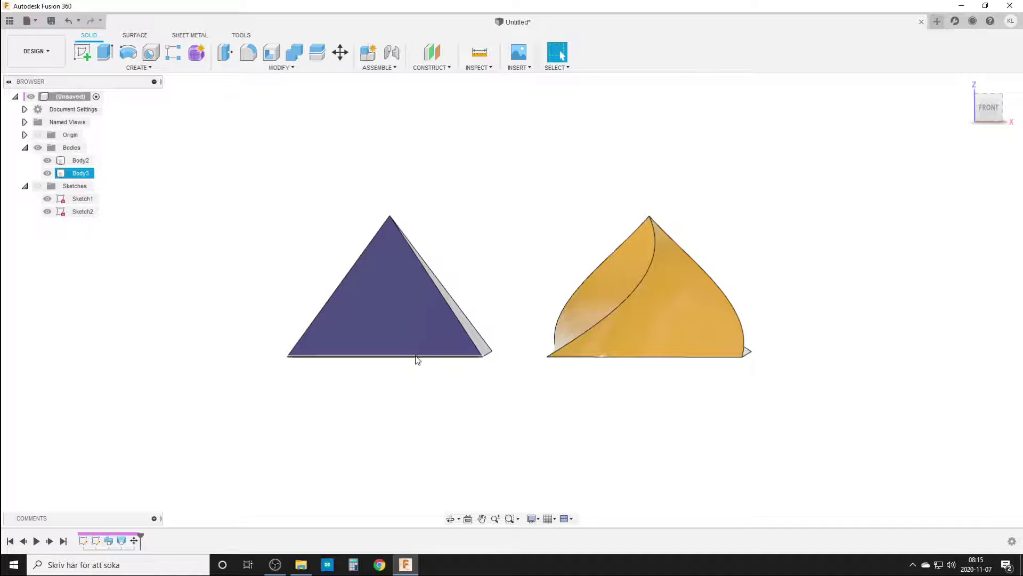
middle_click_drag(417, 361, 410, 427, "shift")
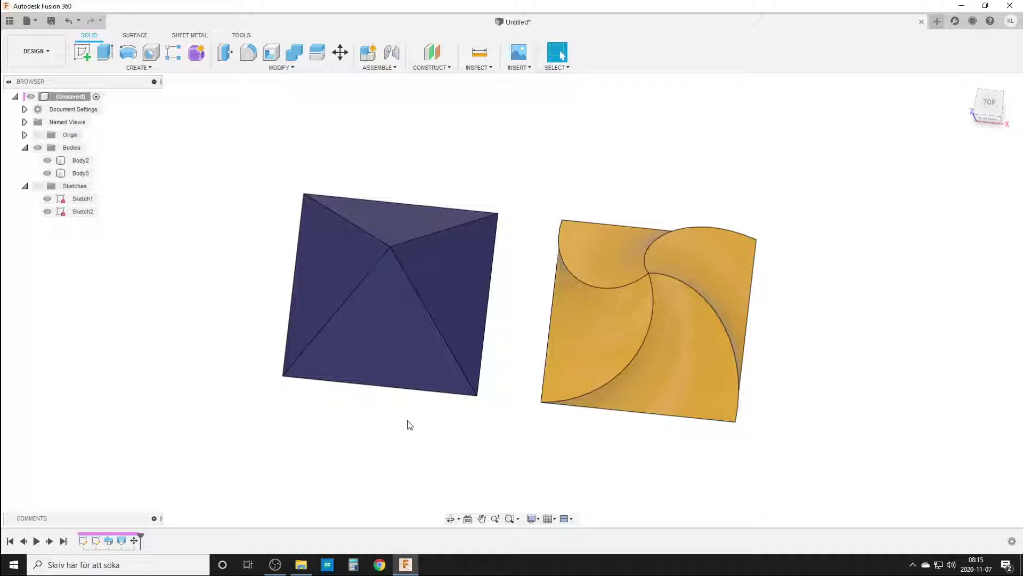
scroll(446, 295, "up", 2)
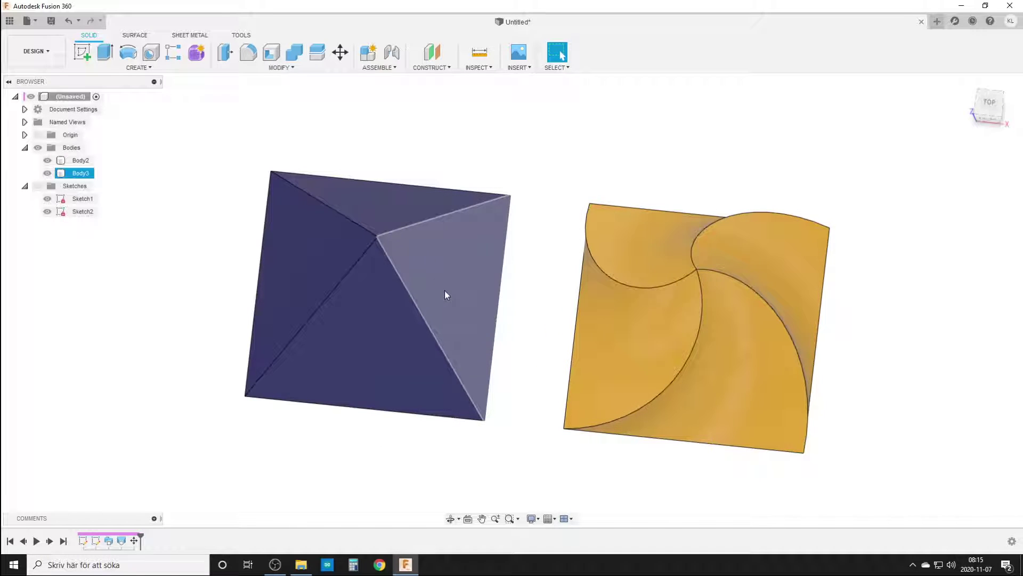
Start a new design with a sketch on the horizontal XY plane
left_click(937, 22)
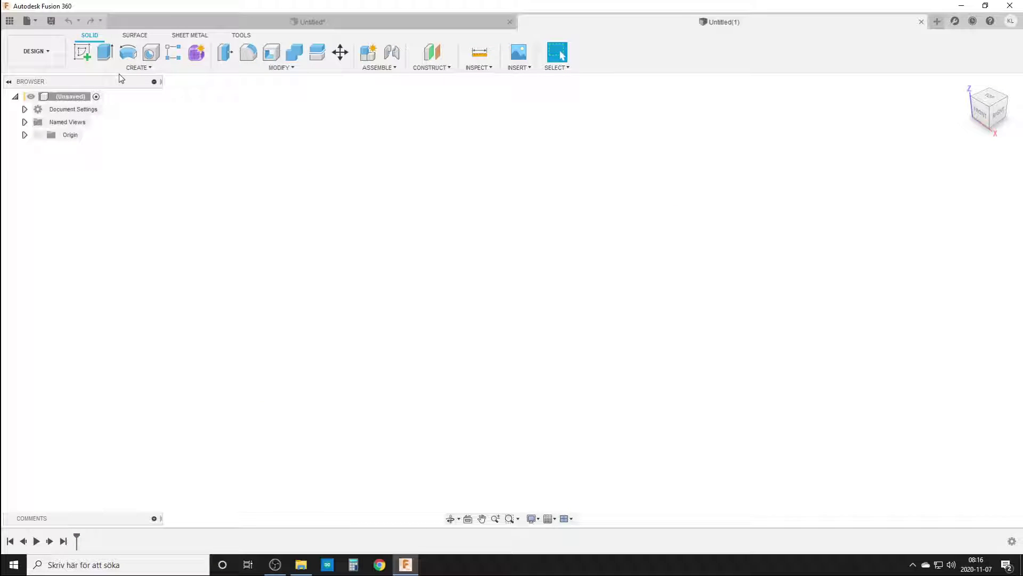
left_click(83, 52)
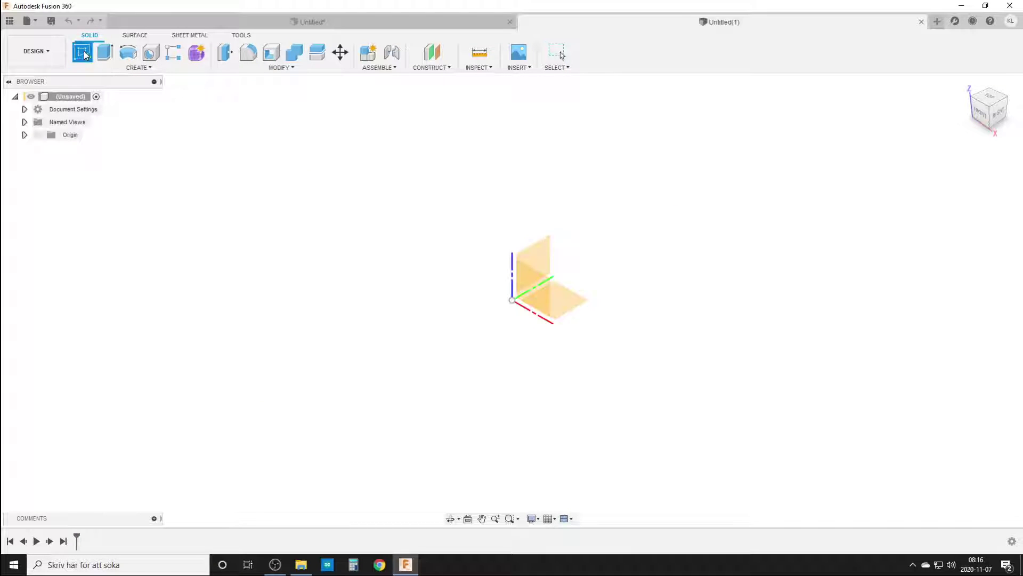
left_click(580, 309)
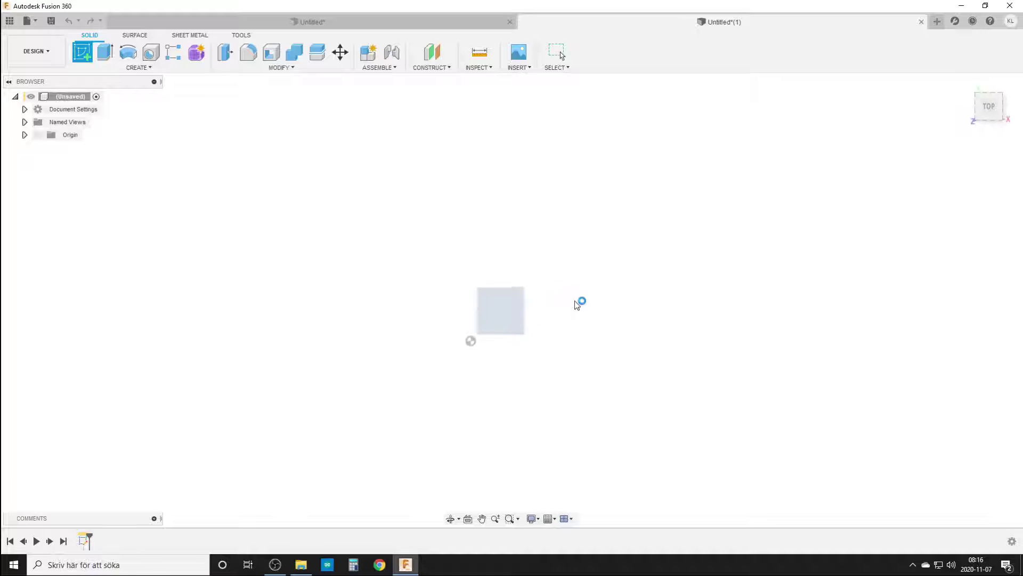
Draw a four-sided circumscribed polygon at the origin and make its bottom edge horizontal
left_click(139, 67)
mouse_move(93, 126)
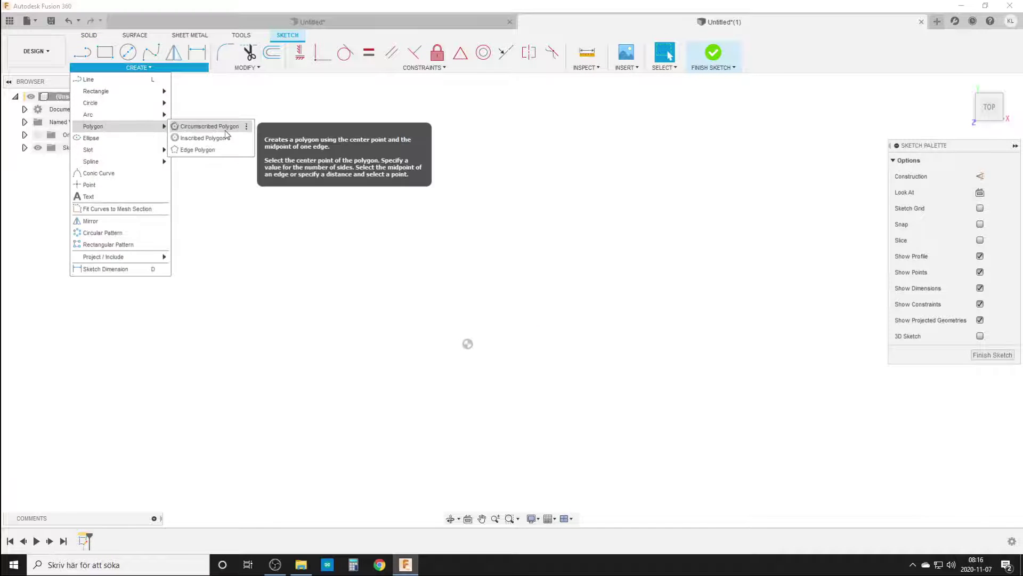
left_click(205, 127)
left_click(467, 344)
type("4")
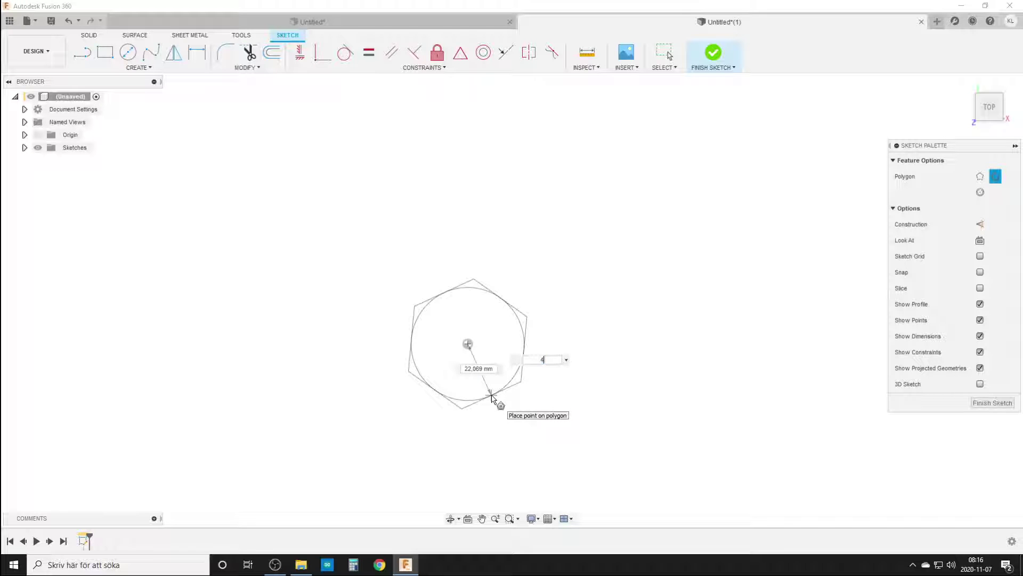
key("Return")
left_click(492, 397)
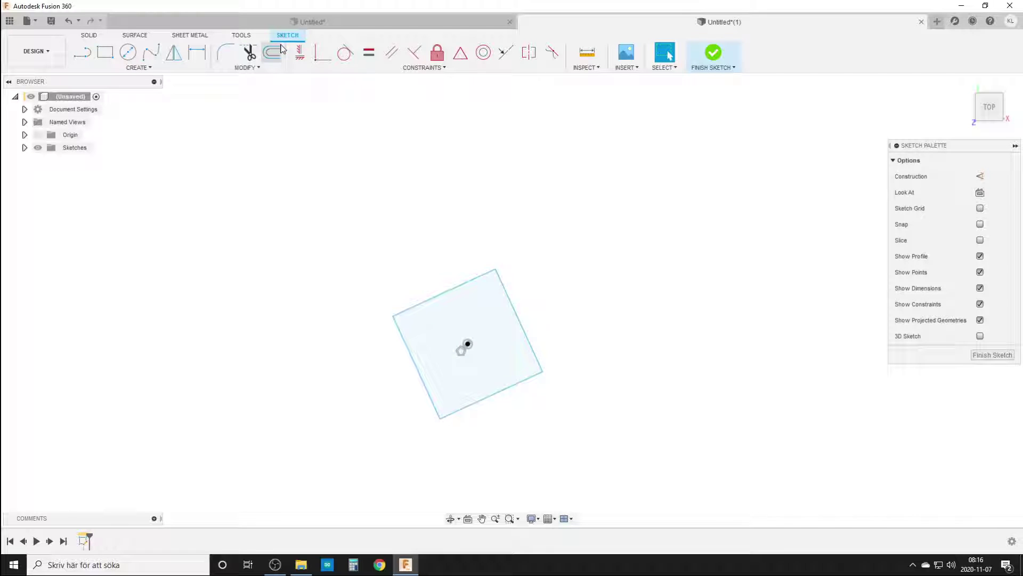
left_click(300, 57)
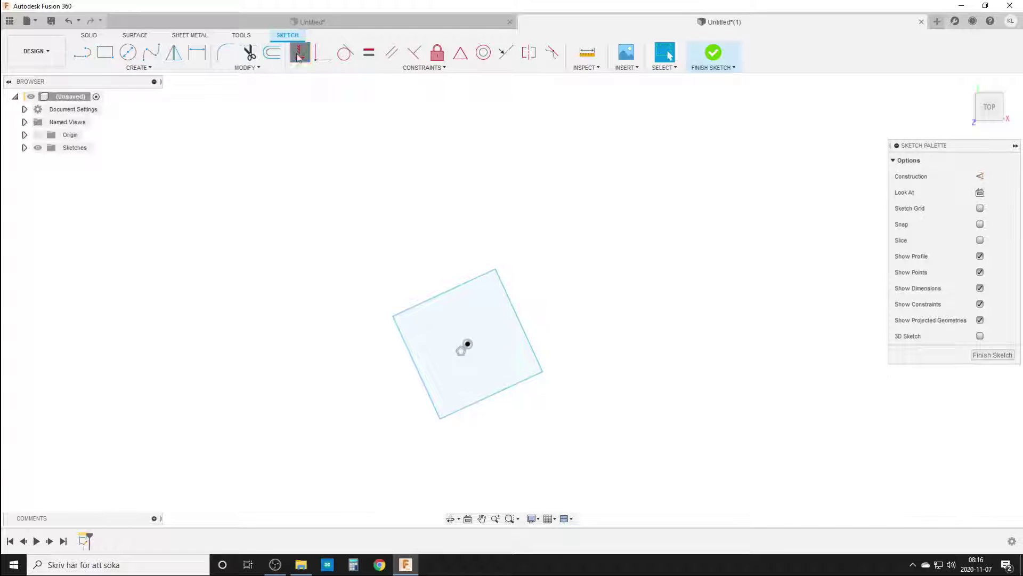
left_click(489, 399)
scroll(388, 429, "up", 1)
middle_click_drag(388, 430, 363, 367)
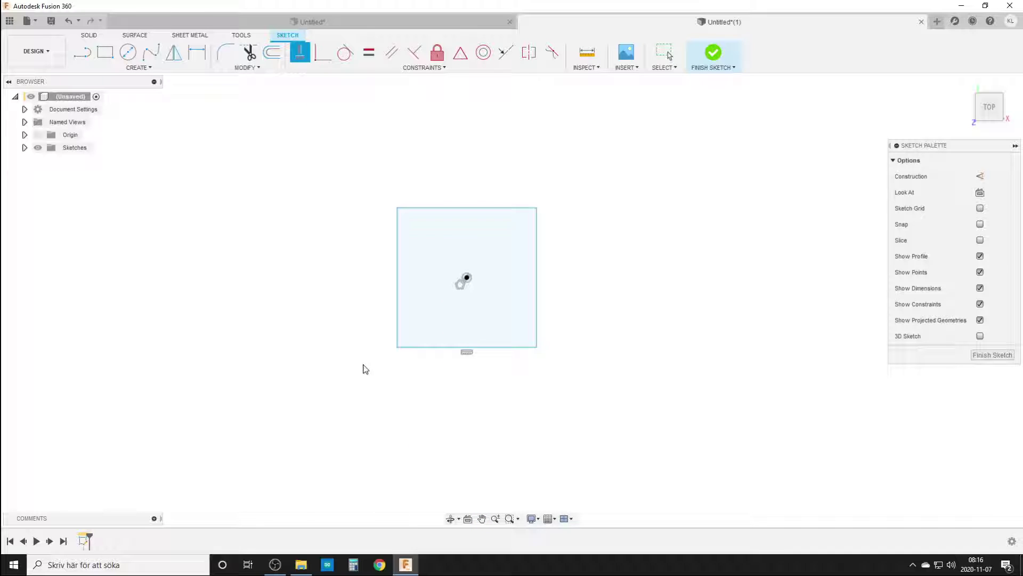
Check the sketch against the origin planes, then return to a top-down view
key("Escape")
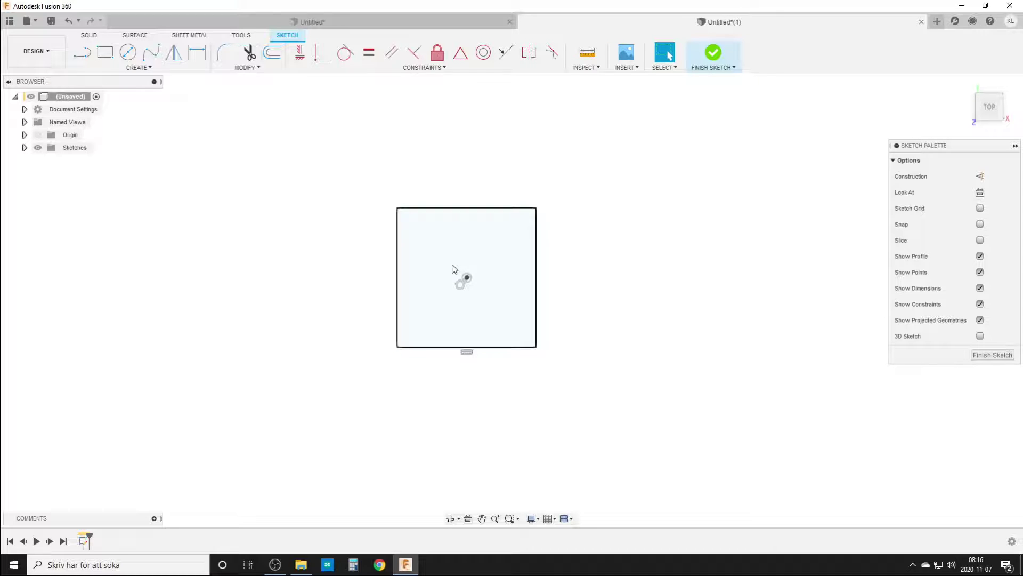
left_click(37, 134)
middle_click_drag(322, 261, 512, 242, "shift")
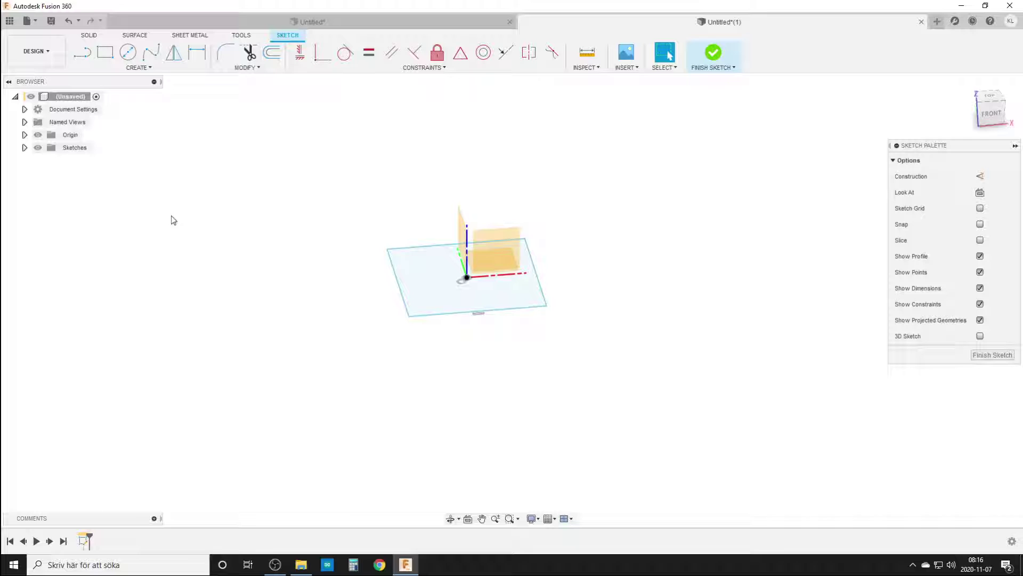
left_click(37, 135)
middle_click_drag(268, 251, 279, 272, "shift")
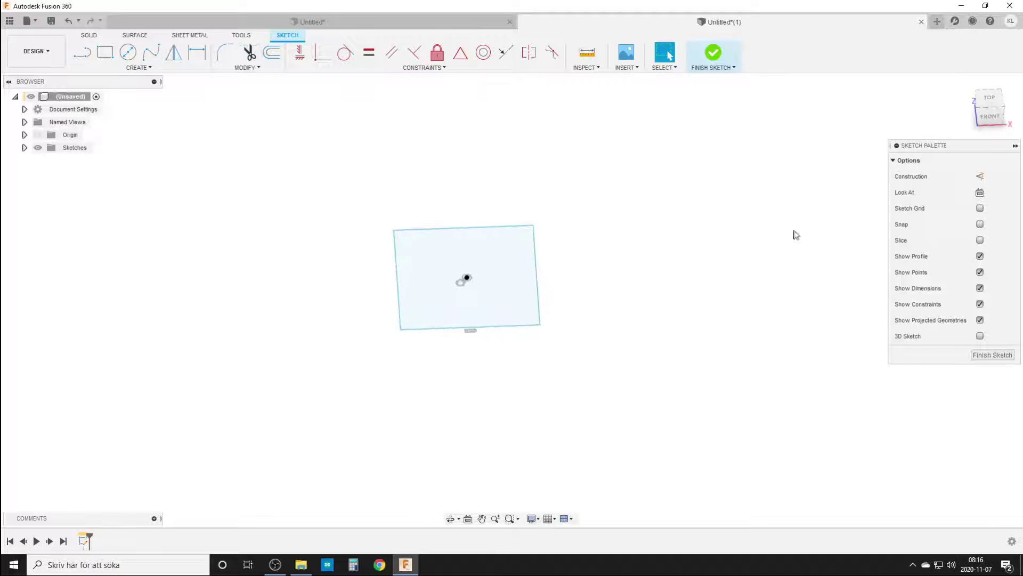
left_click(981, 192)
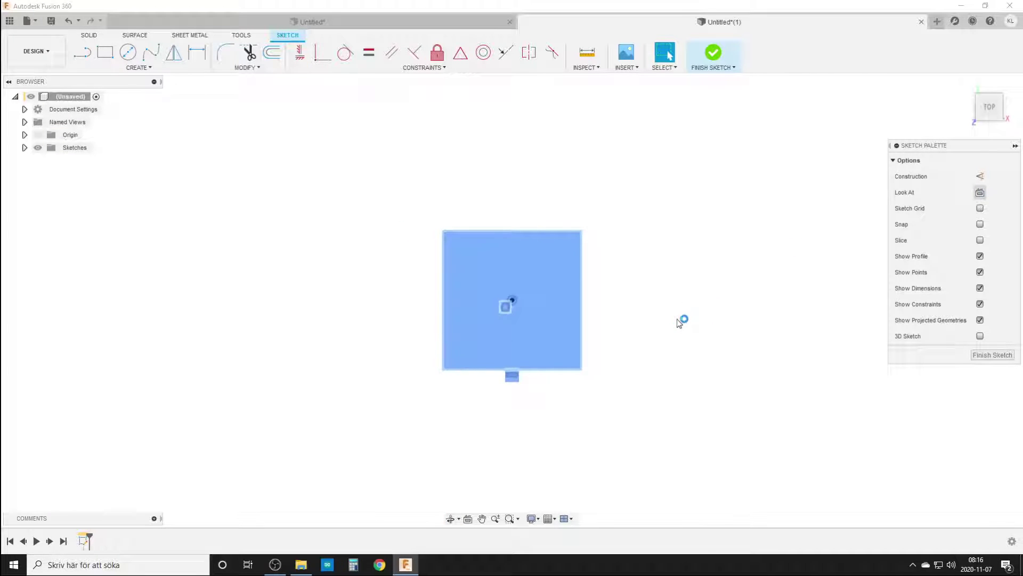
Draw a construction circle centred on the origin through a square corner
key("c")
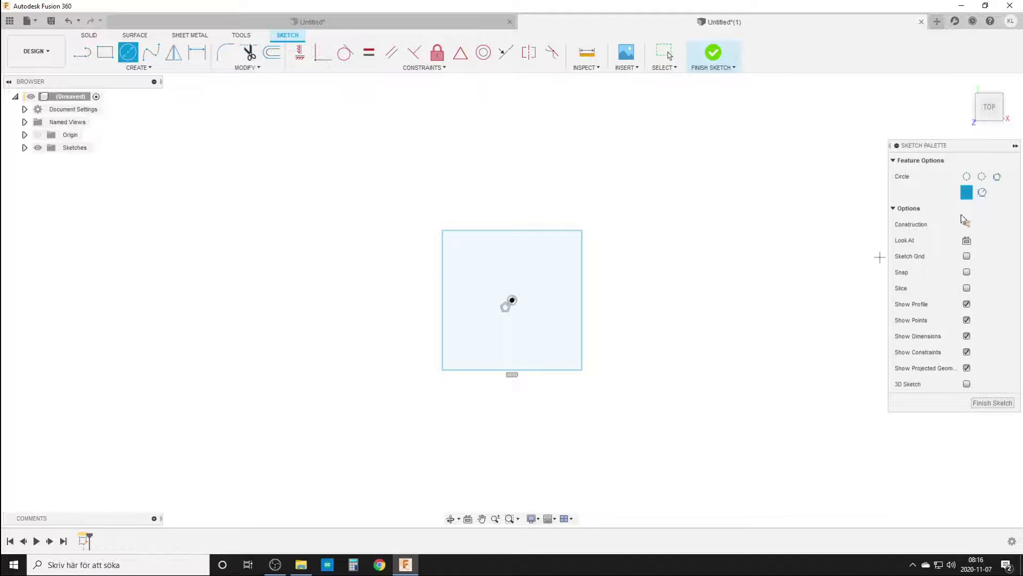
left_click(968, 225)
left_click(511, 301)
left_click(588, 237)
key("Escape")
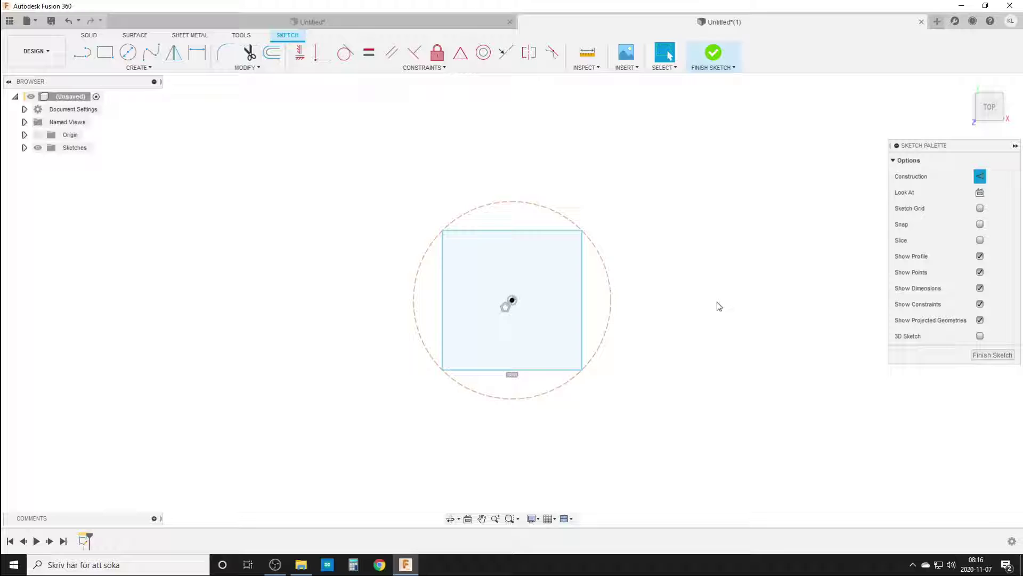
Draw a line from inside the square to the circle and make it horizontal
key("l")
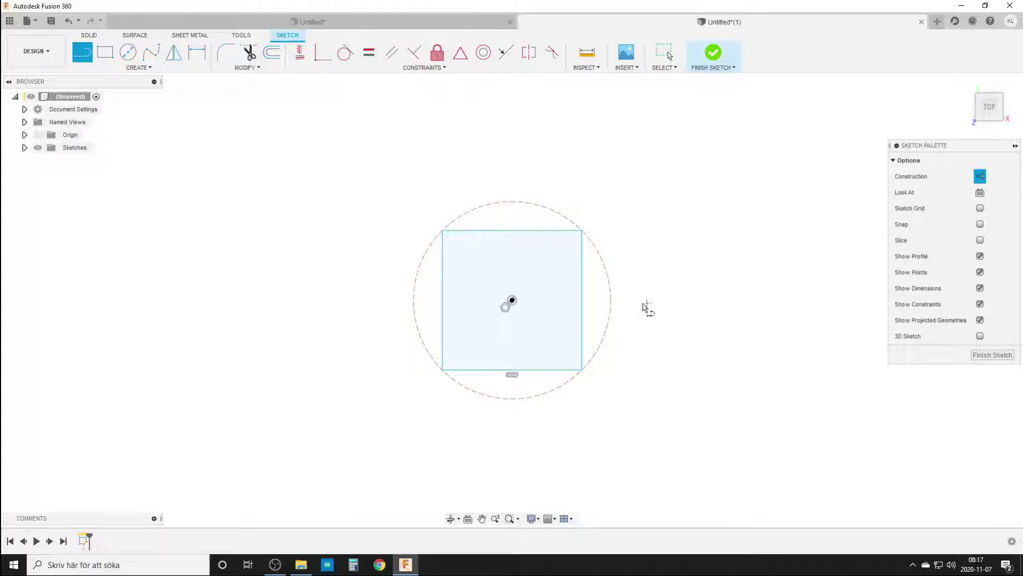
left_click(611, 300)
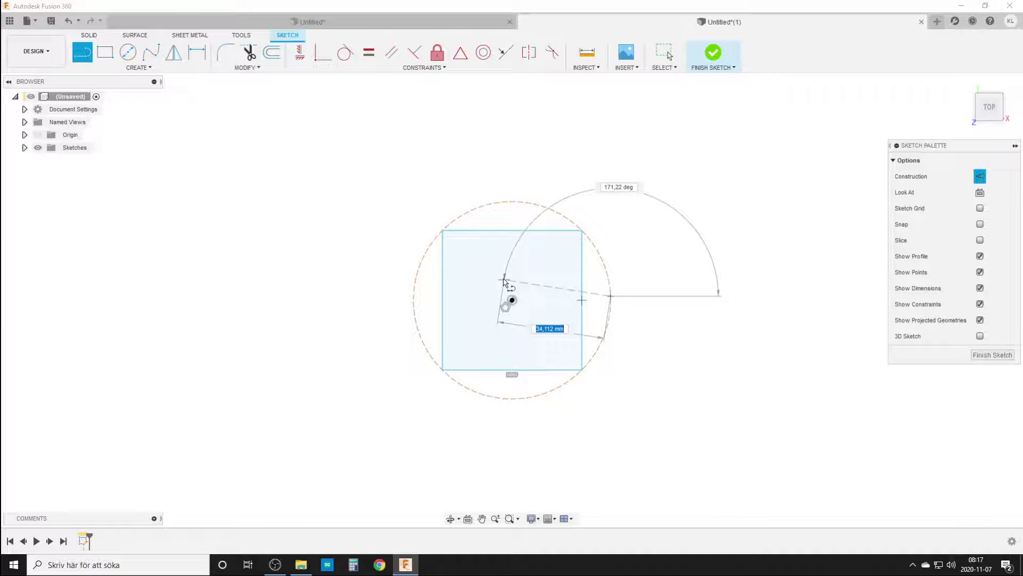
left_click(503, 278)
key("Escape")
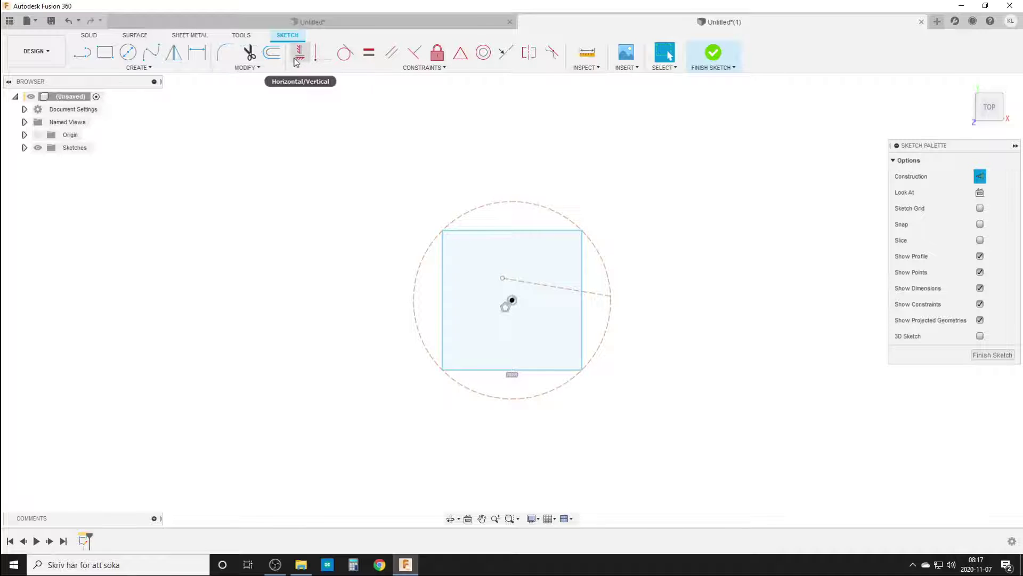
left_click(299, 52)
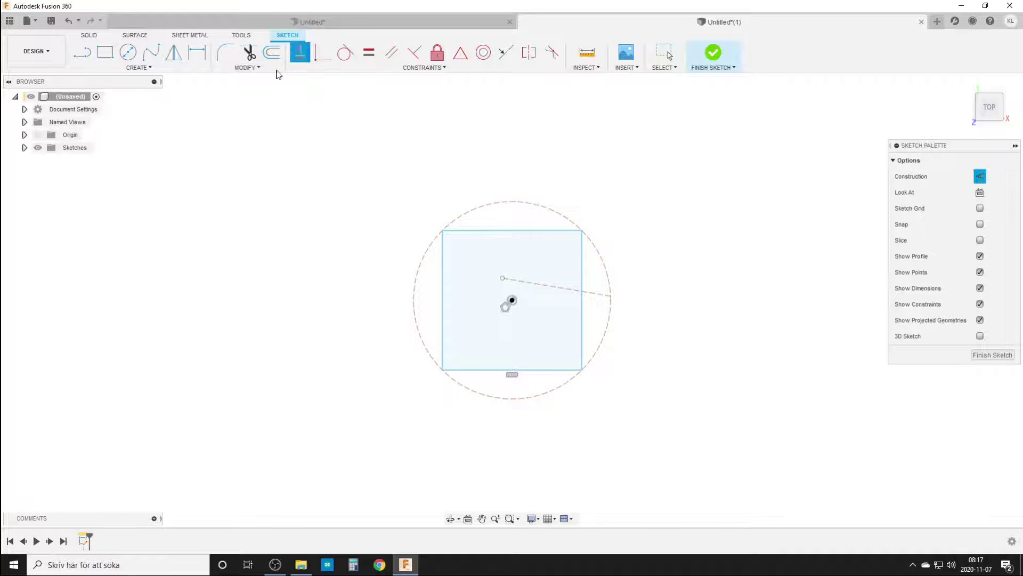
left_click(543, 286)
Make the line start at the centre point and equal the top edge's length
left_click(322, 53)
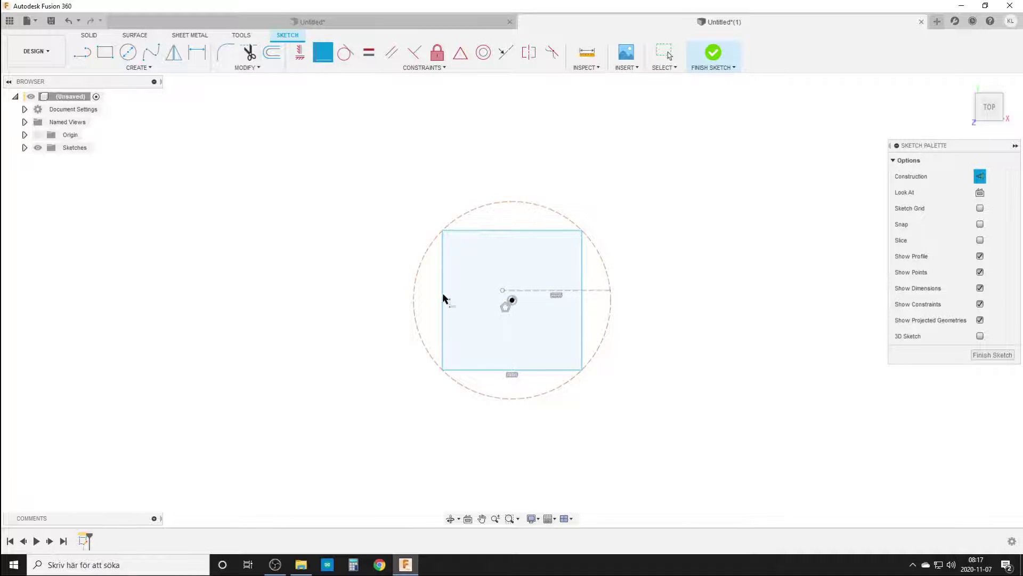
left_click(592, 298)
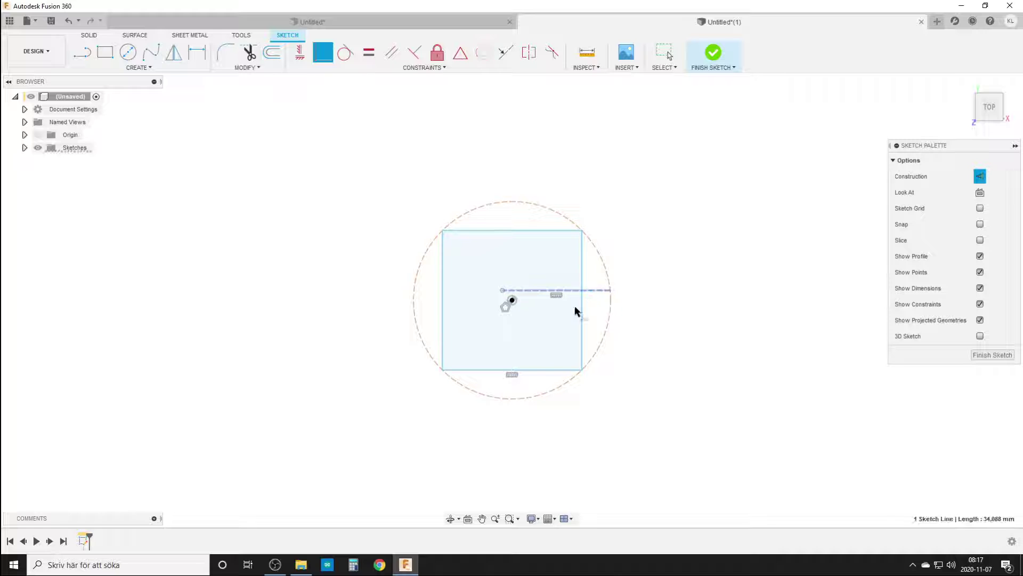
left_click(512, 300)
left_click(369, 52)
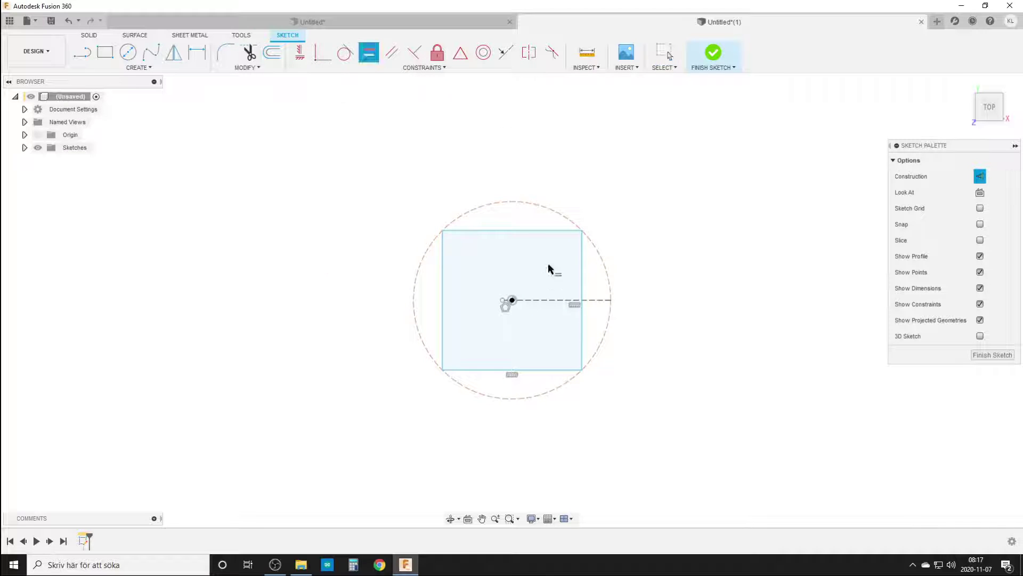
left_click(522, 231)
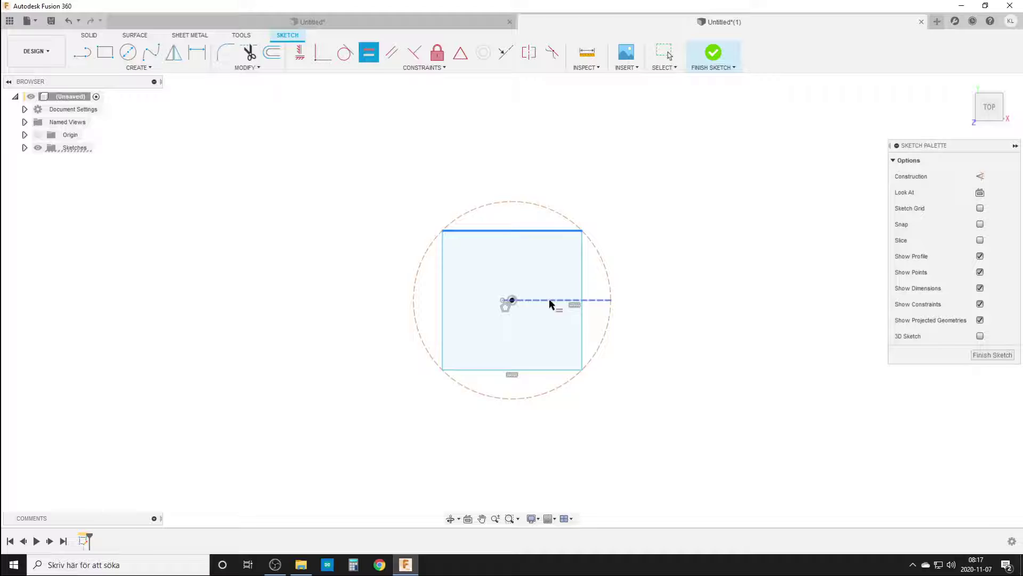
left_click(552, 299)
key("Escape")
scroll(642, 419, "up", 1)
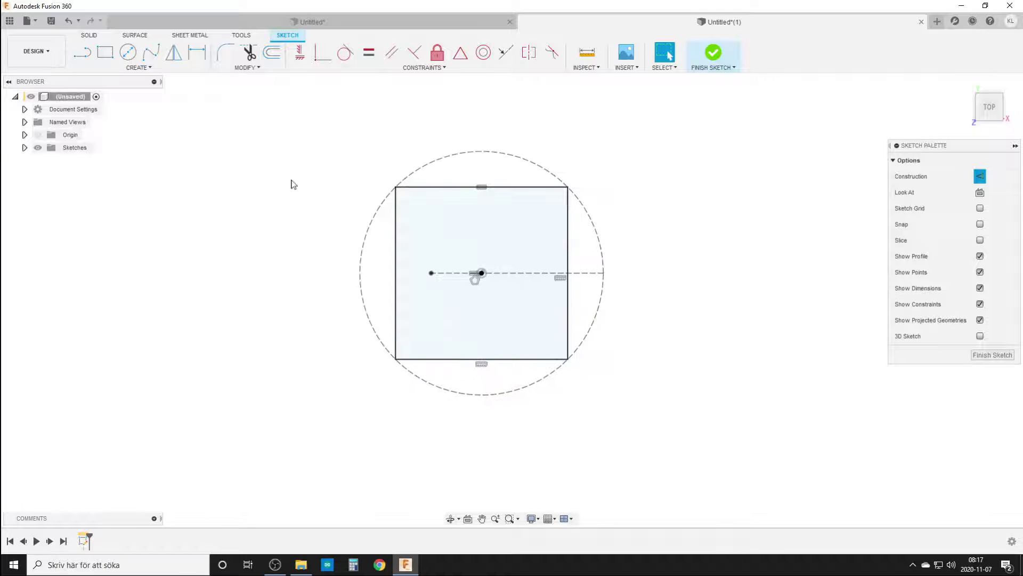
left_click(24, 147)
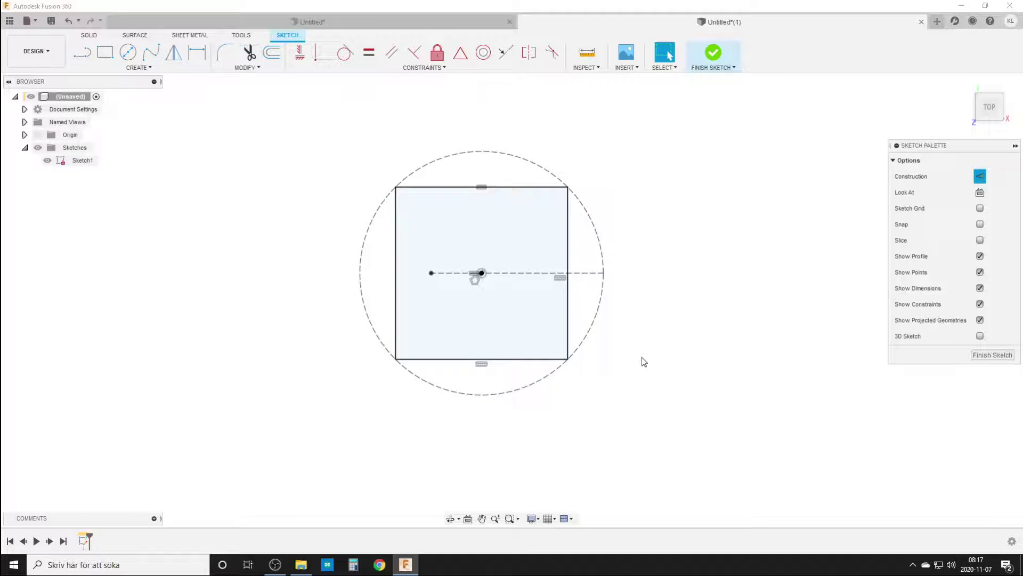
middle_click_drag(643, 357, 651, 358)
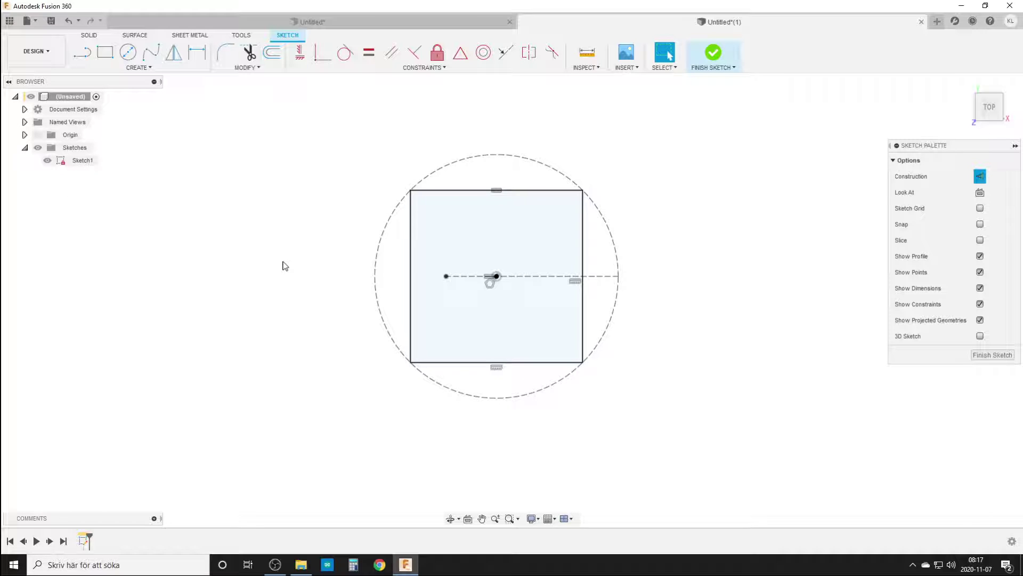
Dimension the centre-to-top-left-corner distance as 50 mm
key("d")
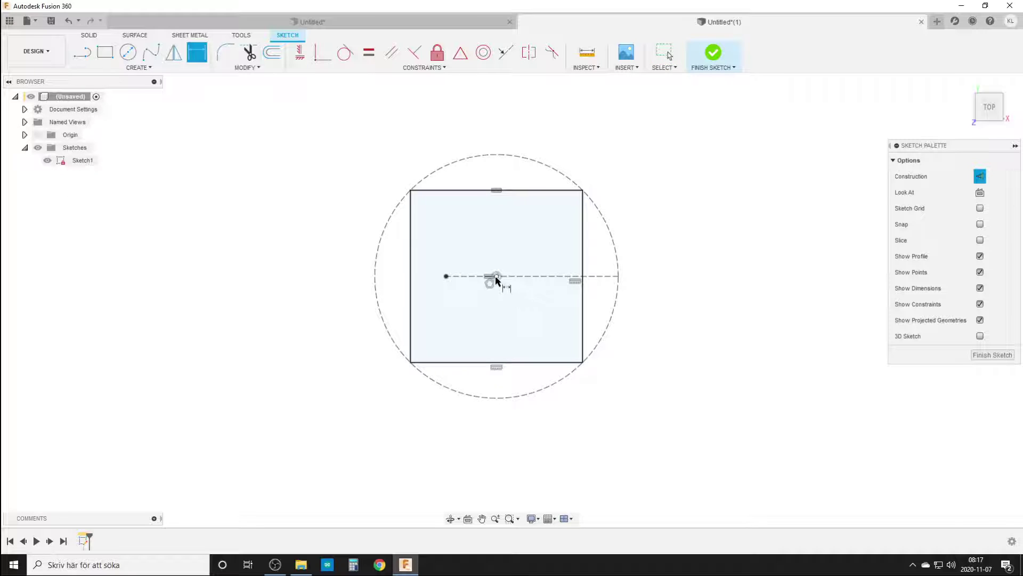
left_click(496, 276)
left_click(410, 191)
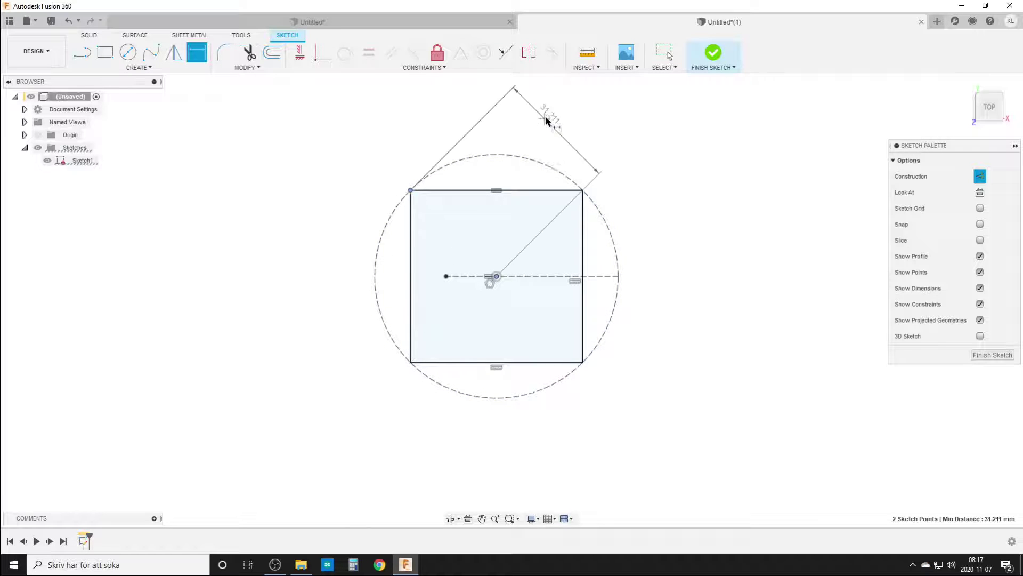
left_click(561, 106)
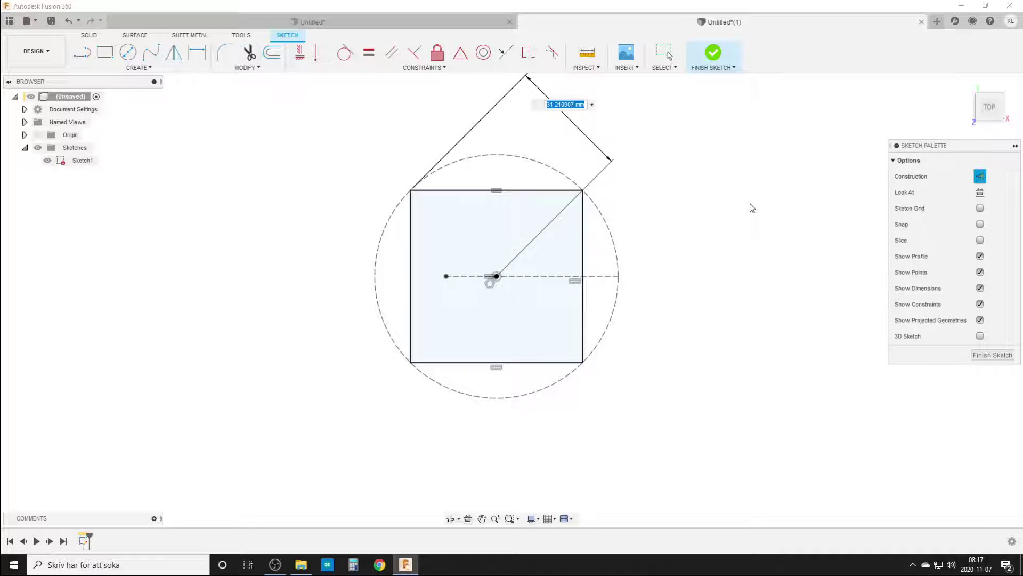
type("50")
key("Return")
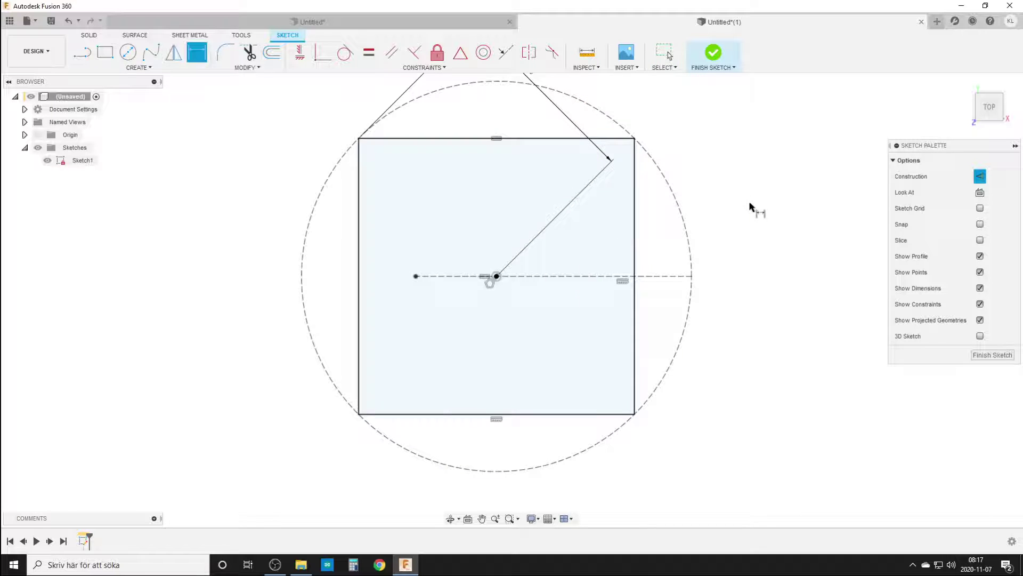
scroll(613, 267, "down", 1)
scroll(610, 317, "down", 1)
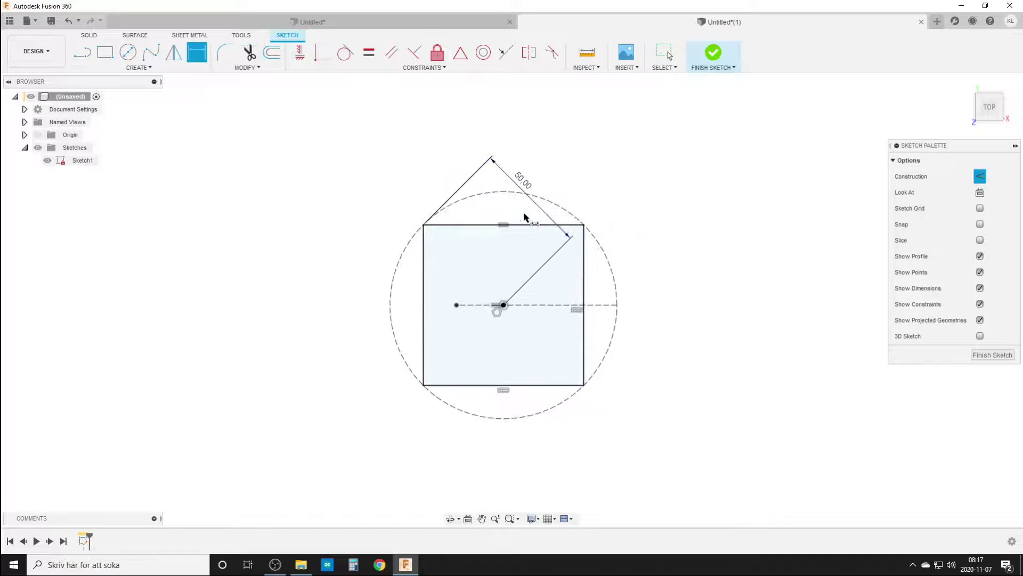
left_click(526, 180)
key("Return")
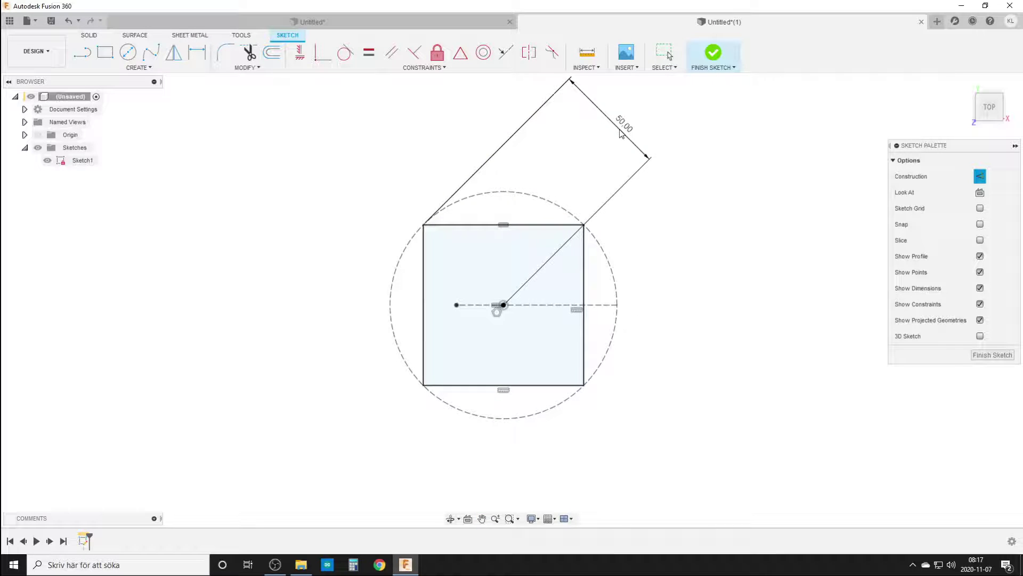
scroll(744, 302, "down", 1)
scroll(736, 309, "down", 1)
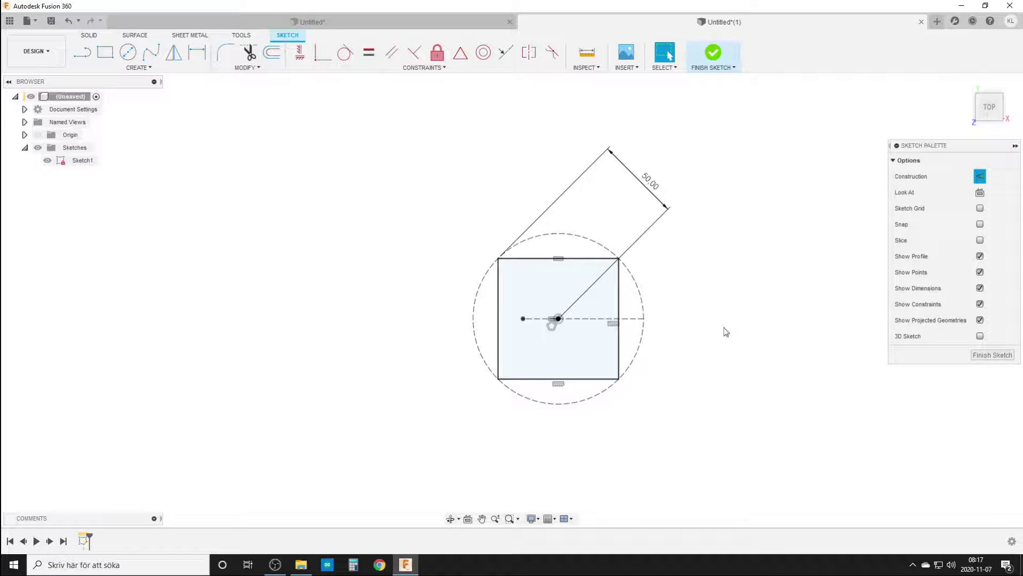
Finish Sketch1 and start Sketch2 on the vertical plane
left_click(992, 354)
mouse_move(575, 366)
middle_mouse_down("shift")
mouse_move(608, 364)
mouse_move(606, 318)
middle_mouse_up("shift")
left_click(83, 52)
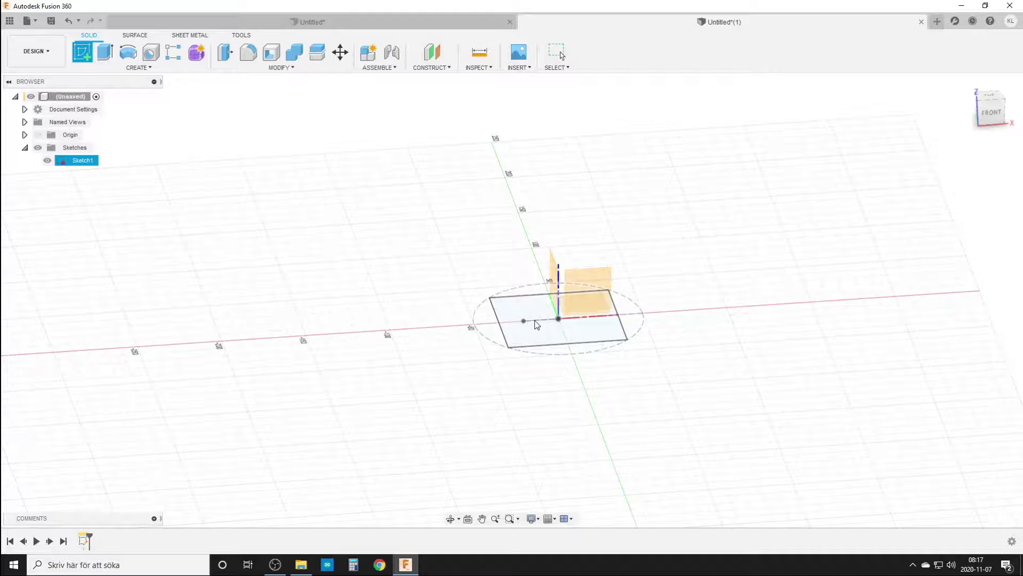
left_click(598, 281)
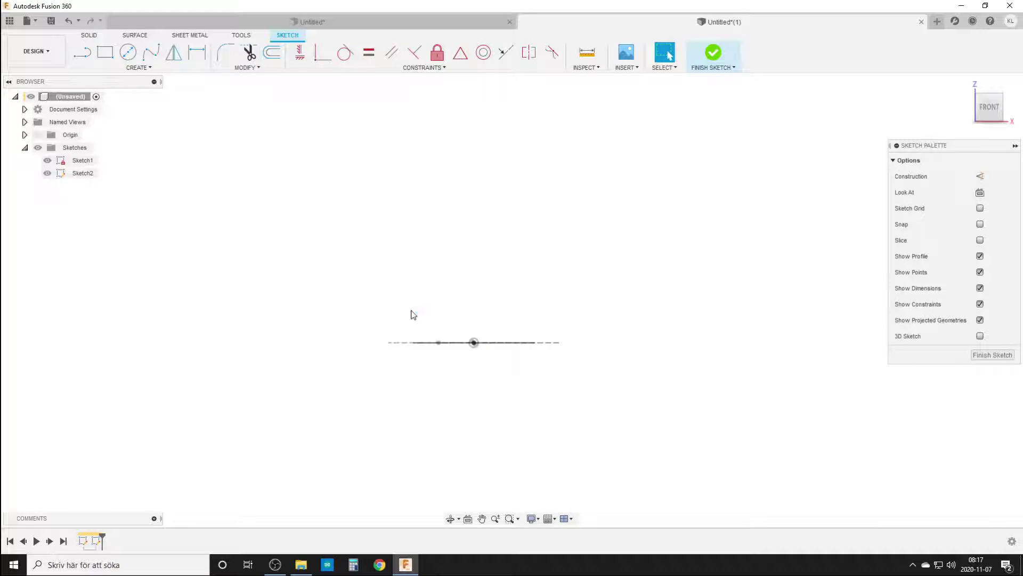
Project Sketch1's centre line and left edge, then make the projected line construction
key("p")
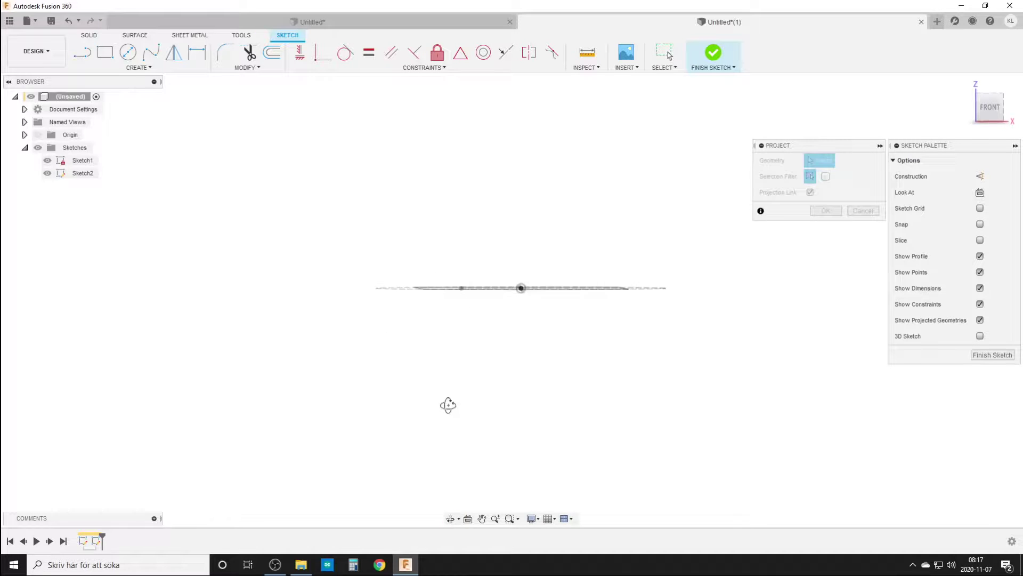
middle_click_drag(447, 405, 453, 425, "shift")
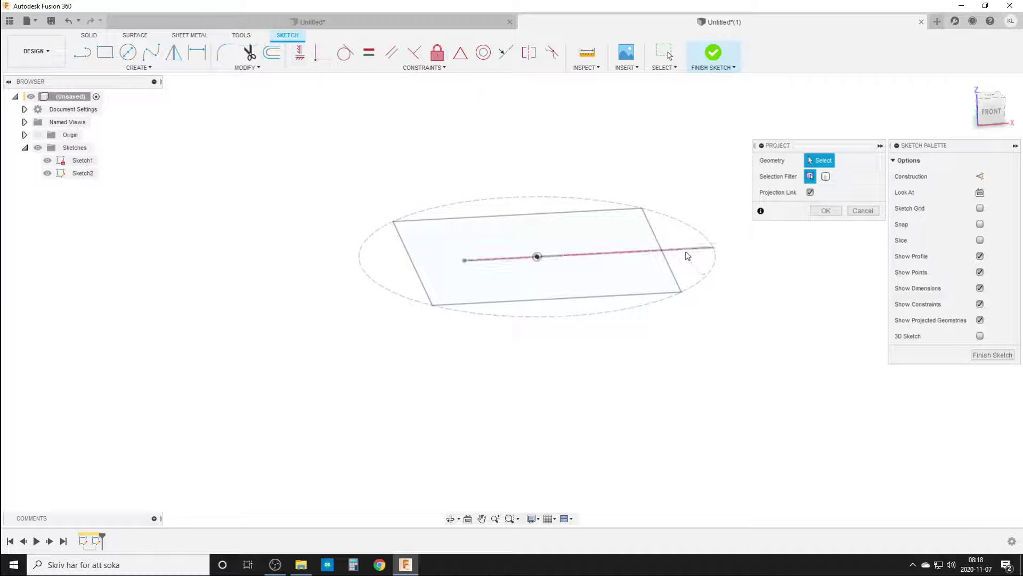
left_click(686, 256)
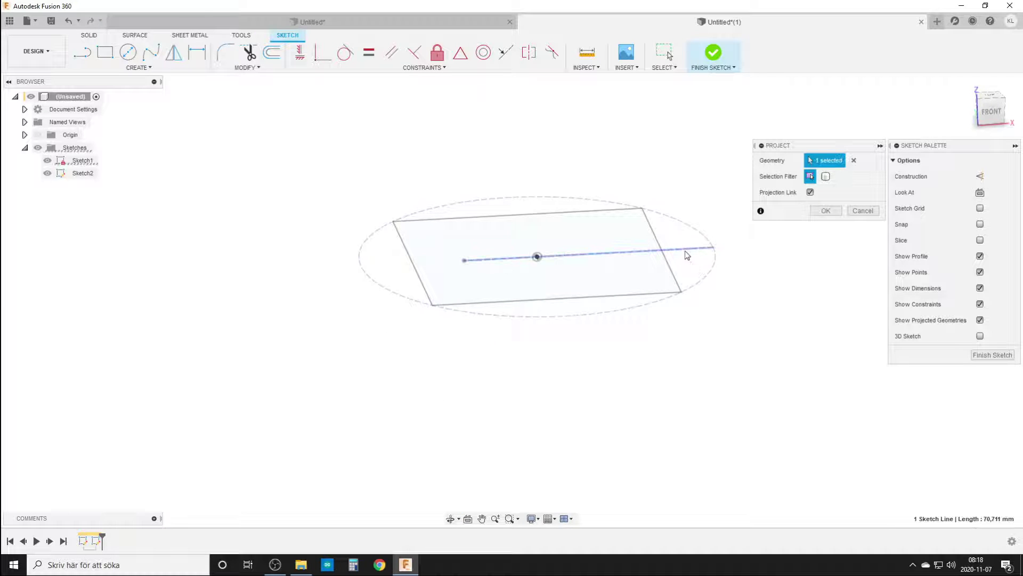
left_click(418, 275)
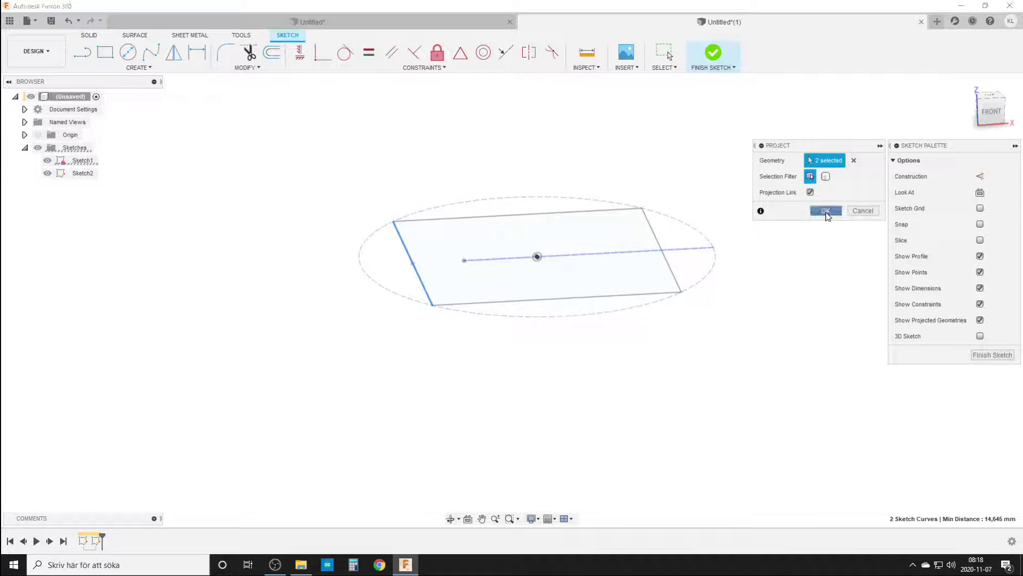
left_click(826, 210)
left_click(47, 160)
middle_click_drag(97, 226, 225, 376, "shift")
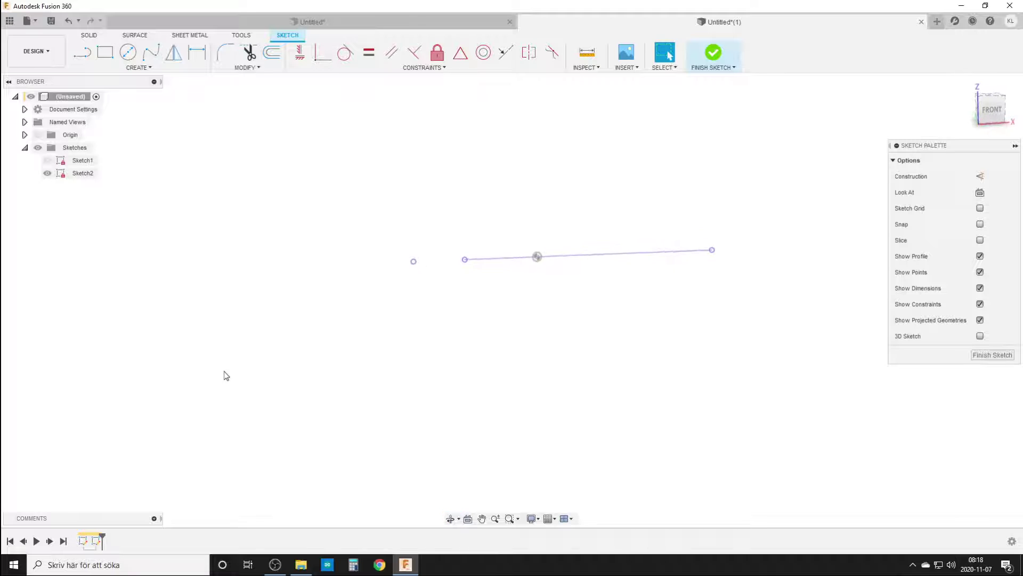
left_click(623, 255)
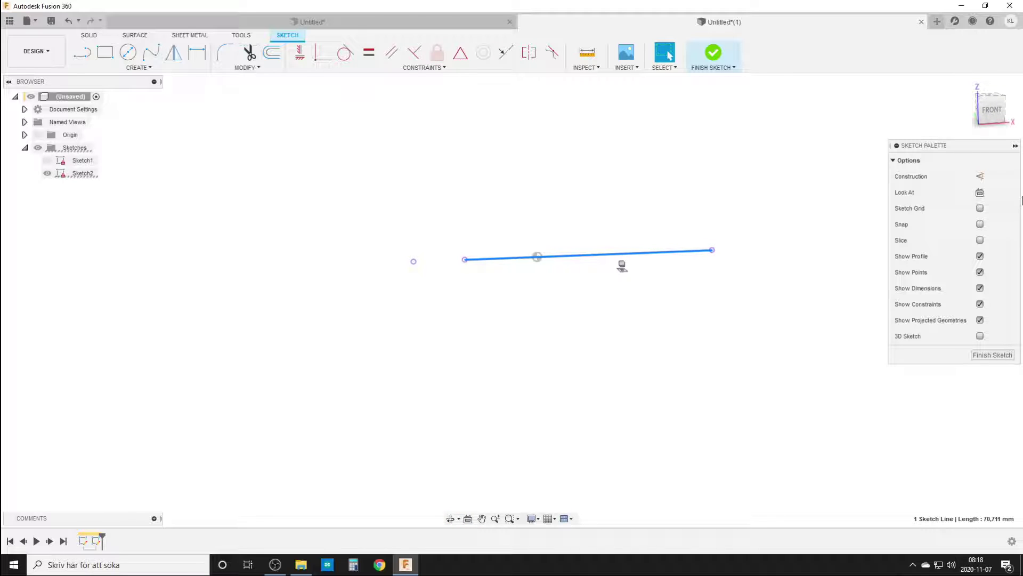
left_click(981, 176)
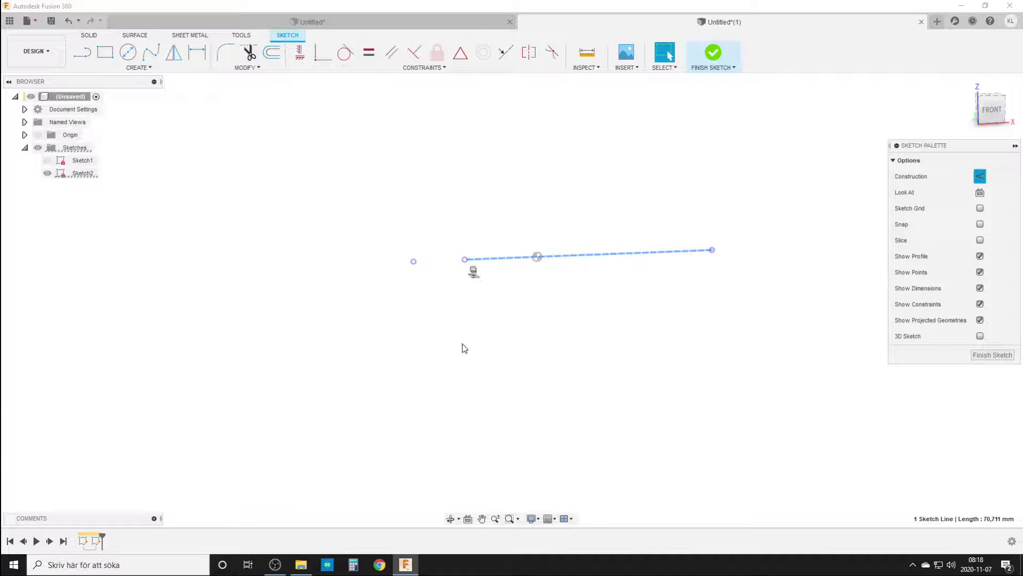
Place a construction circle at the projected line's right endpoint, reaching its left endpoint
key("c")
left_click(967, 223)
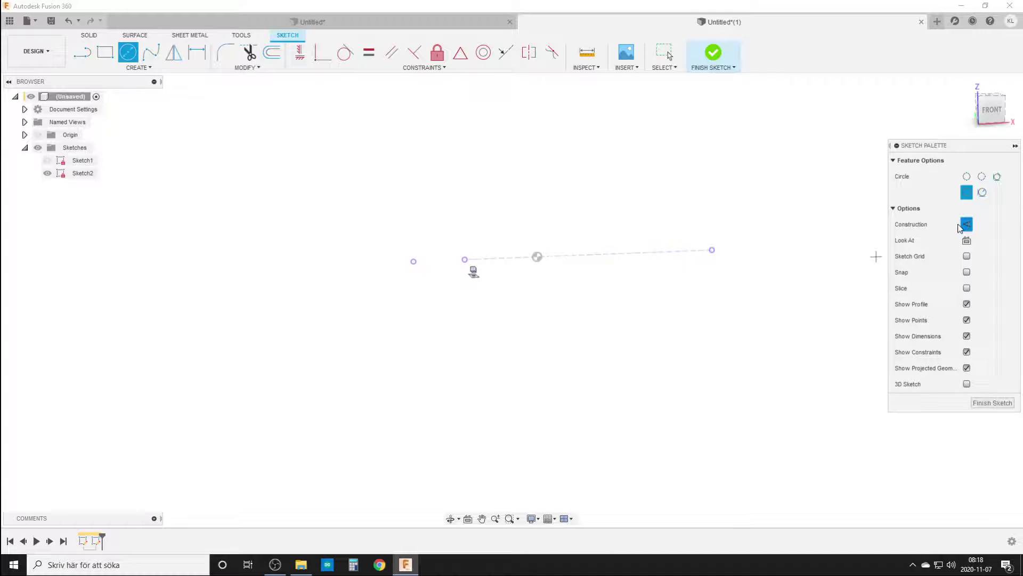
left_click(712, 250)
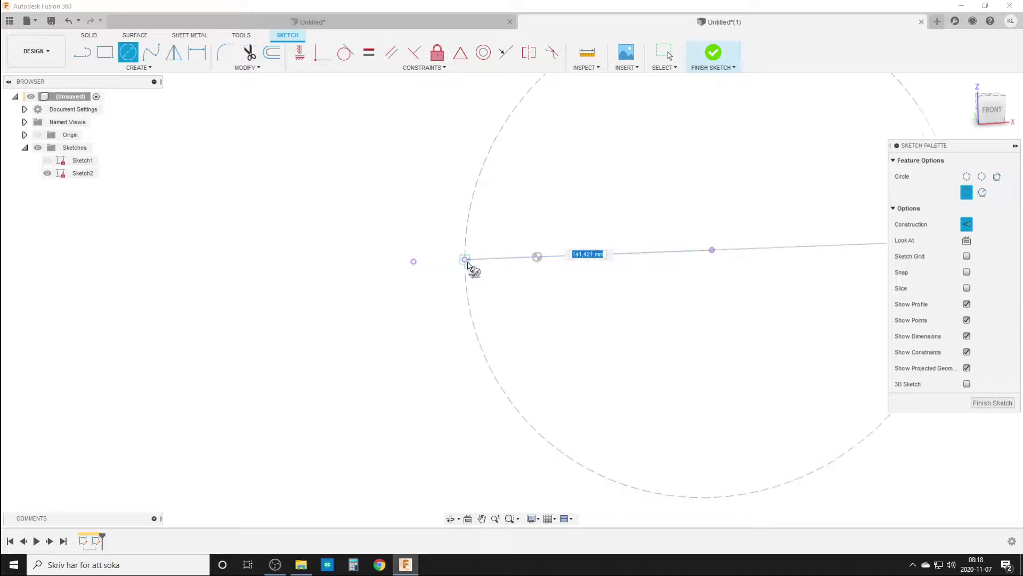
left_click(470, 264)
scroll(655, 364, "down", 2)
middle_click_drag(660, 360, 505, 379)
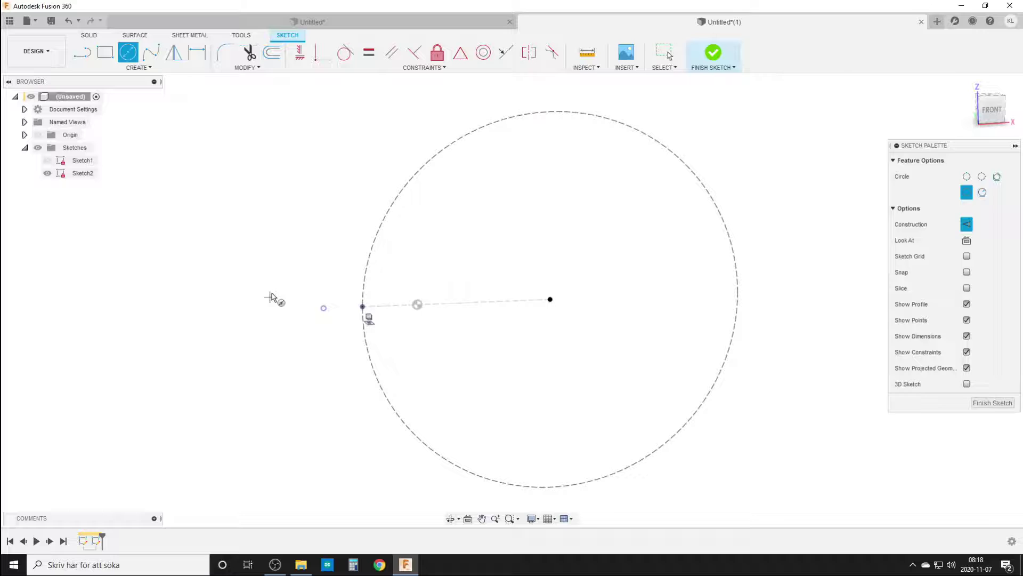
key("Escape")
key("l")
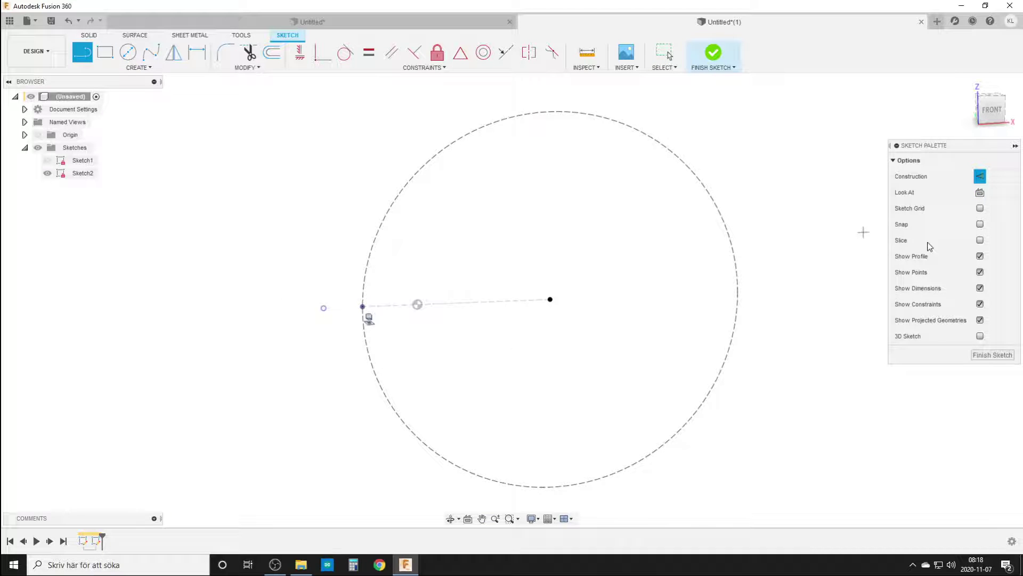
Draw a normal vertical line upward from the square's centre point
left_click(981, 176)
left_click(47, 160)
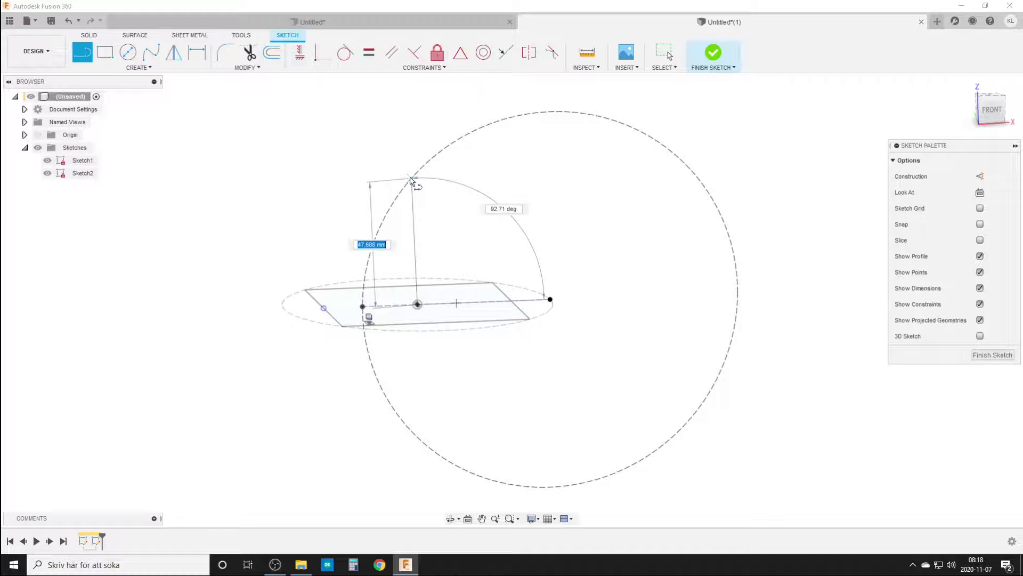
left_click(410, 181)
left_click(300, 52)
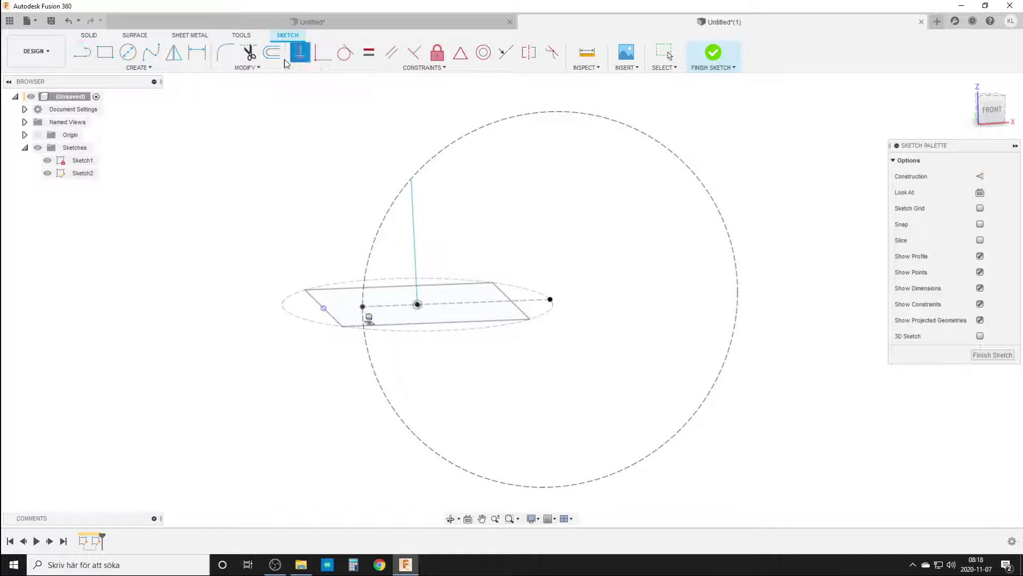
left_click(415, 221)
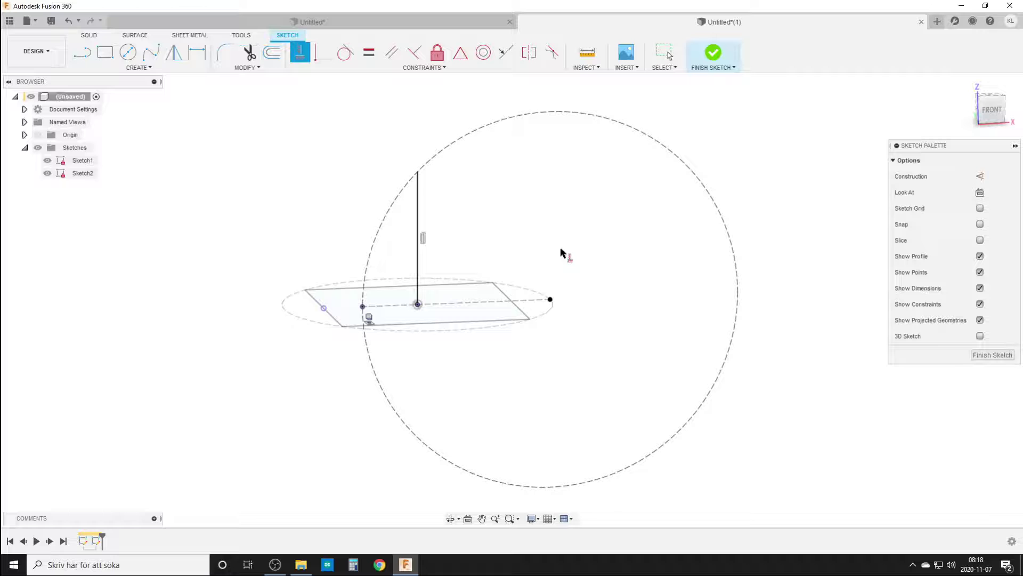
key("Escape")
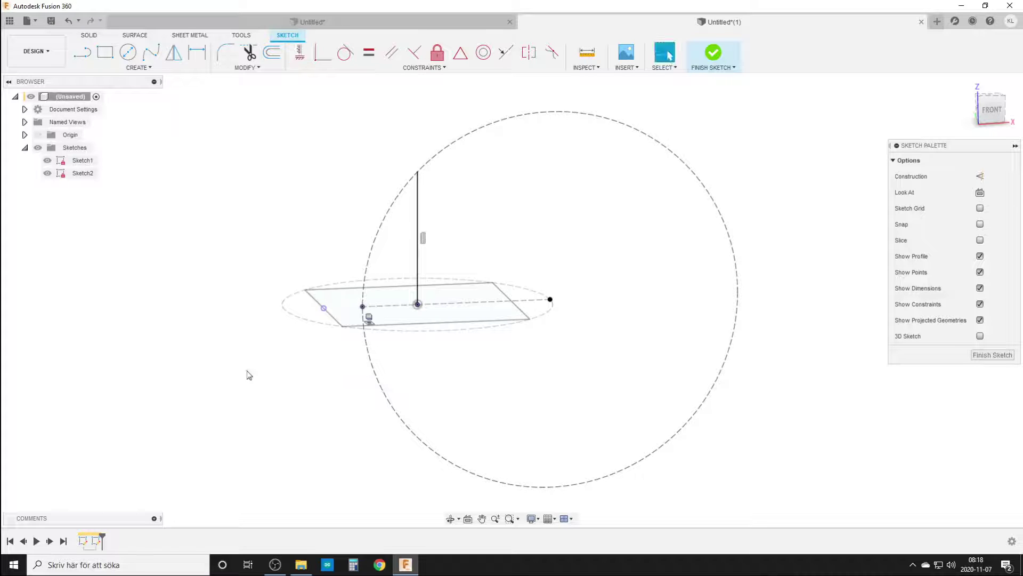
Draw a construction line from the rectangle corner to the vertical line's top
key("l")
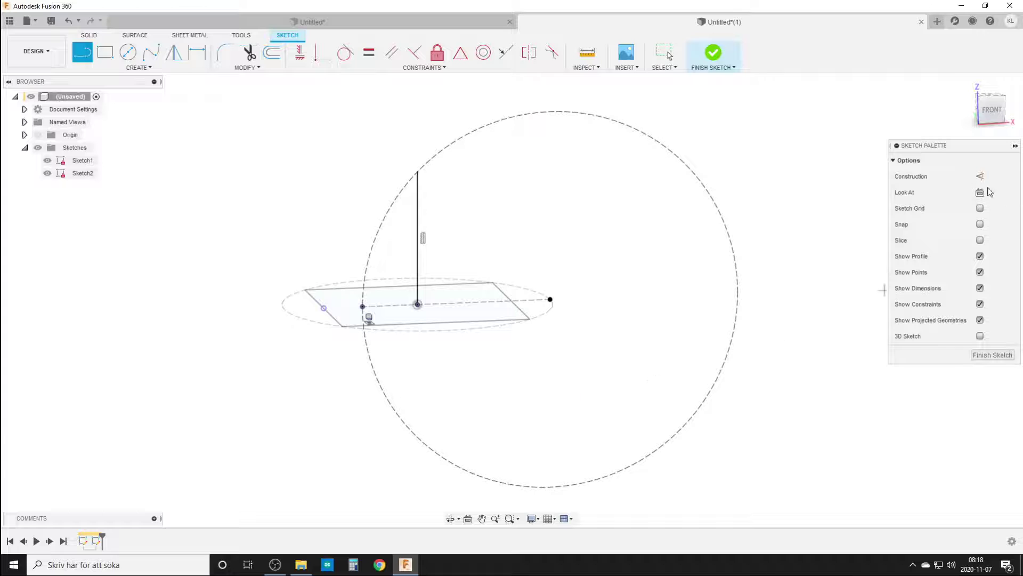
left_click(981, 175)
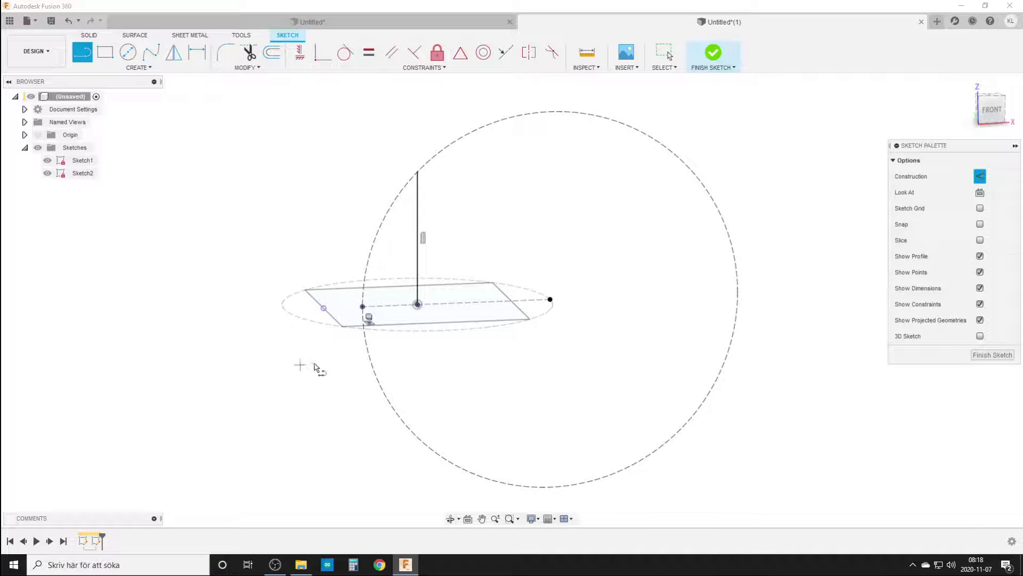
left_click(324, 309)
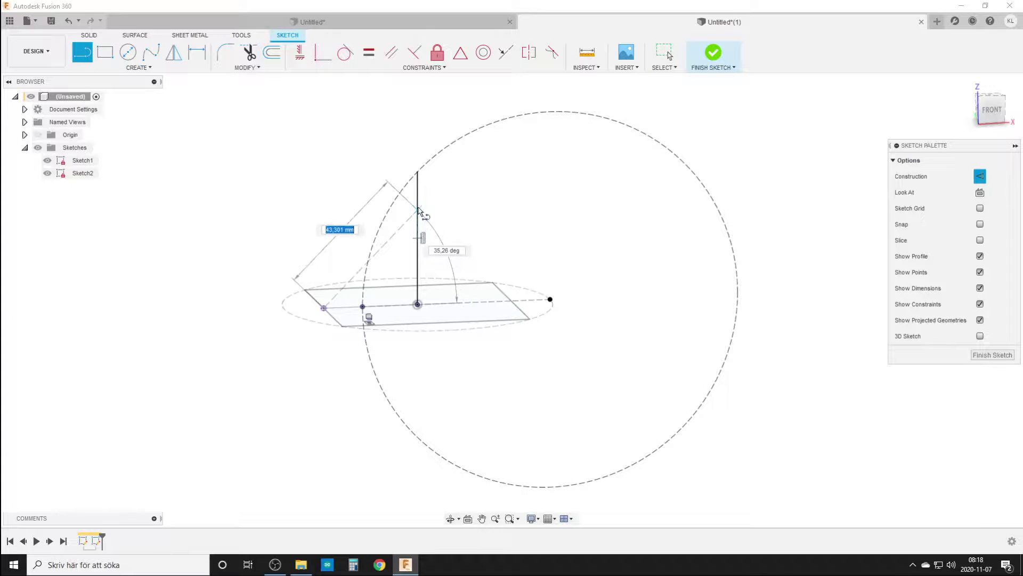
left_click(418, 173)
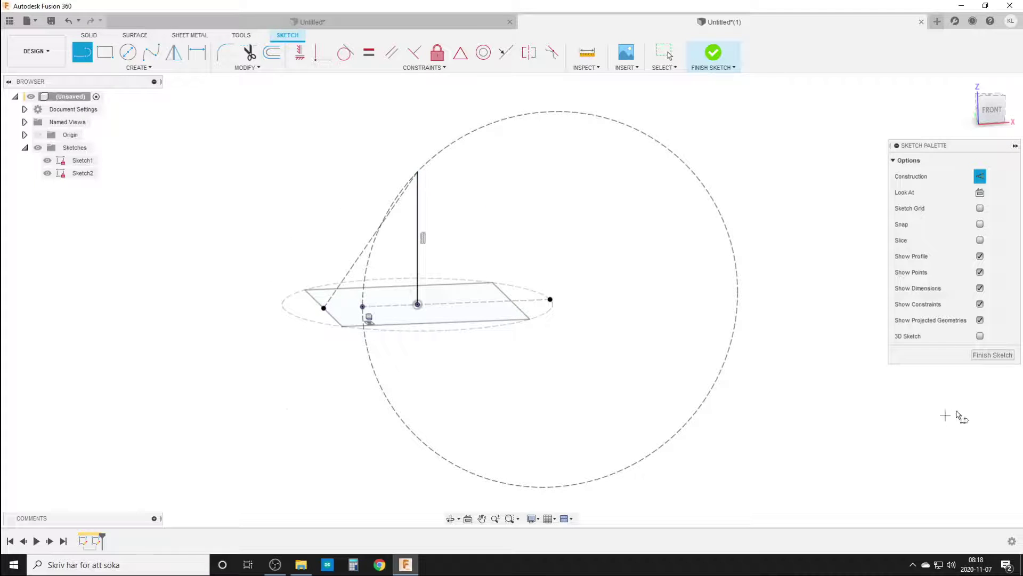
Finish Sketch2 and loft the rectangle profile to the apex point
left_click(994, 355)
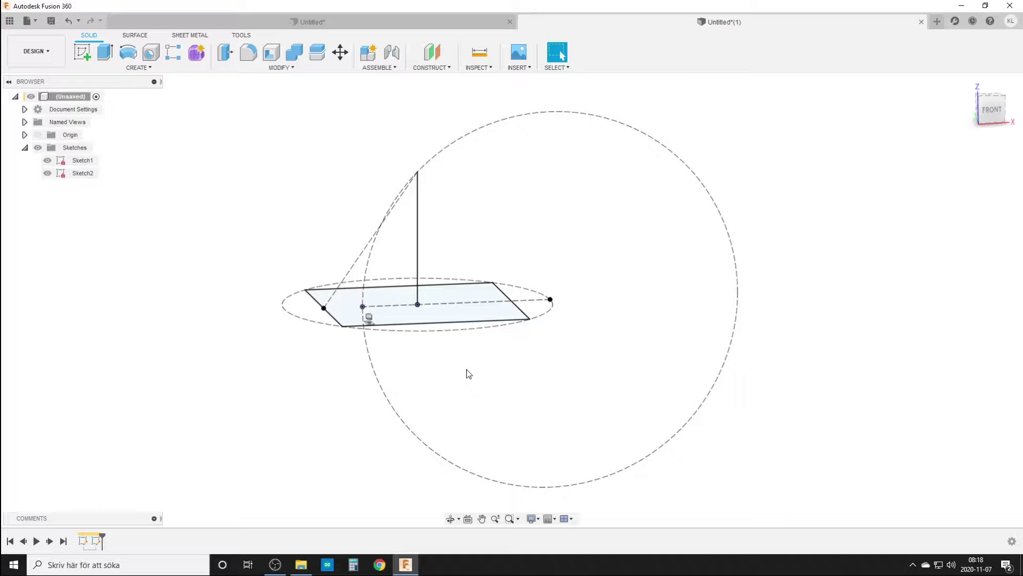
middle_click_drag(539, 386, 535, 392, "shift")
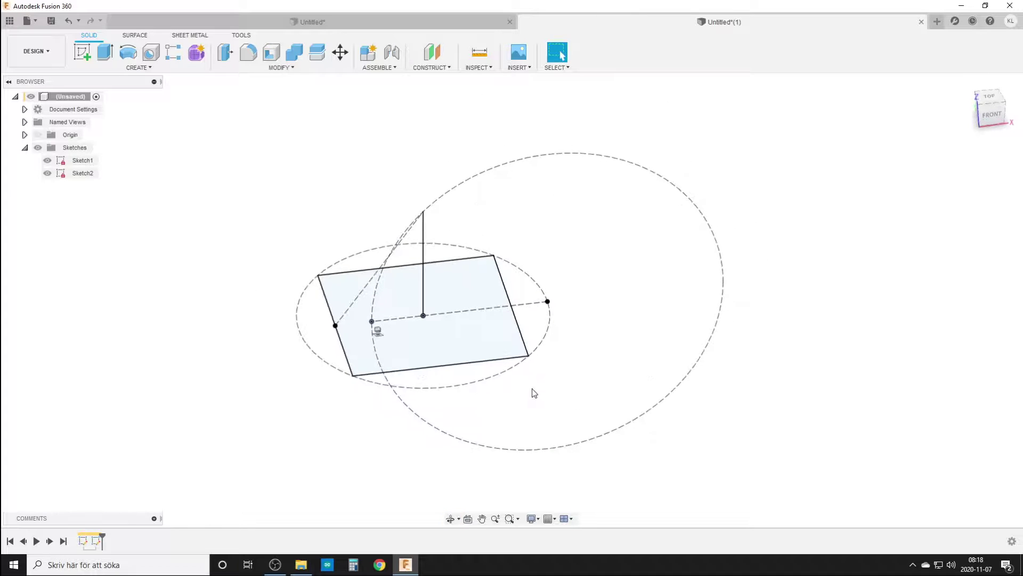
key("s")
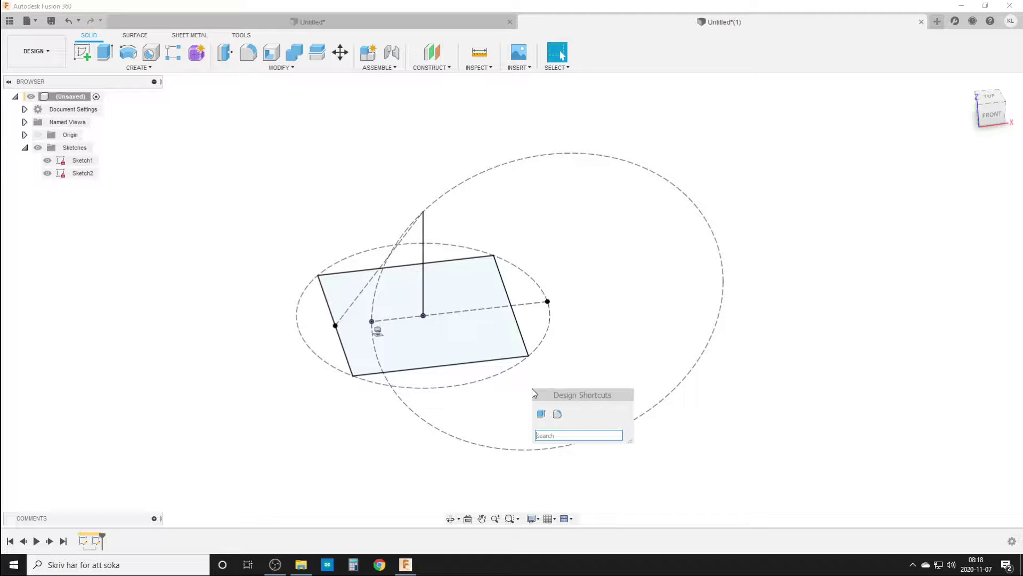
type("loft")
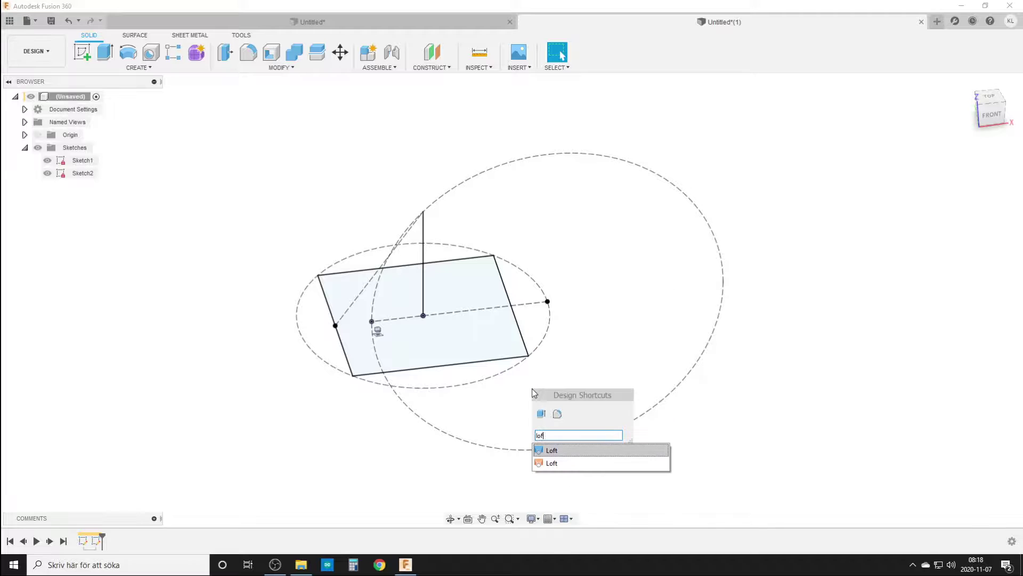
left_click(551, 451)
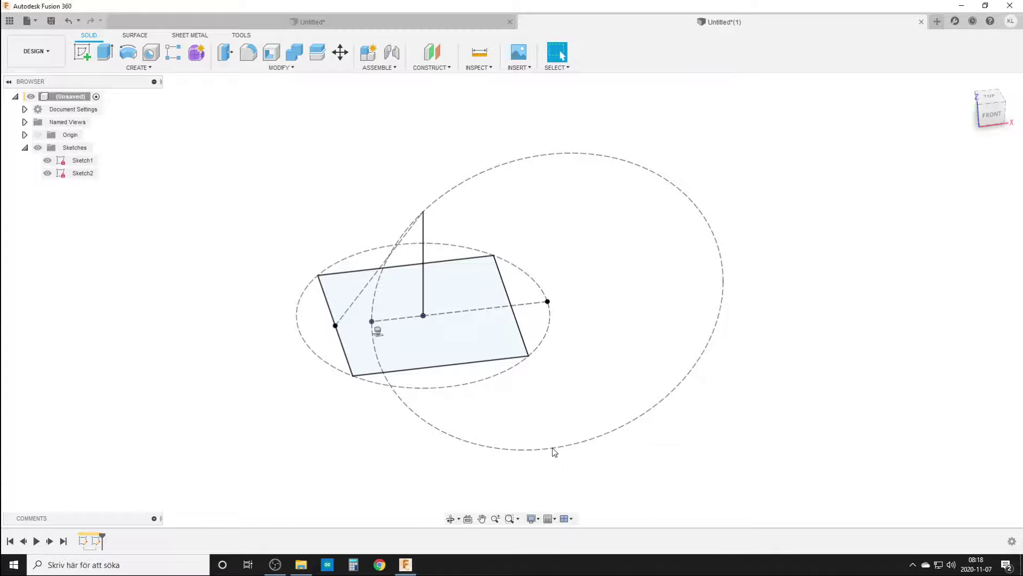
left_click(415, 341)
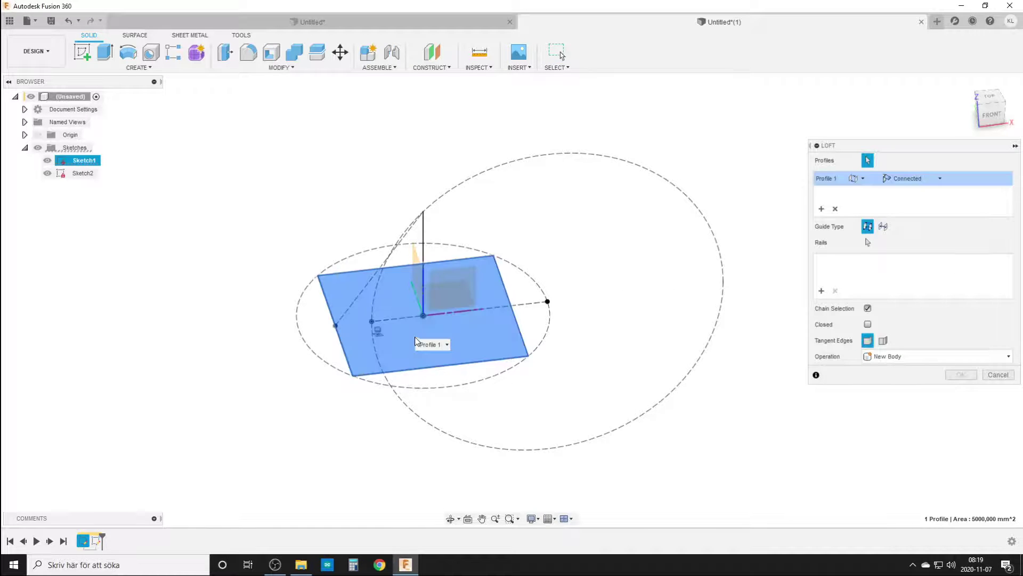
left_click(424, 214)
left_click(961, 376)
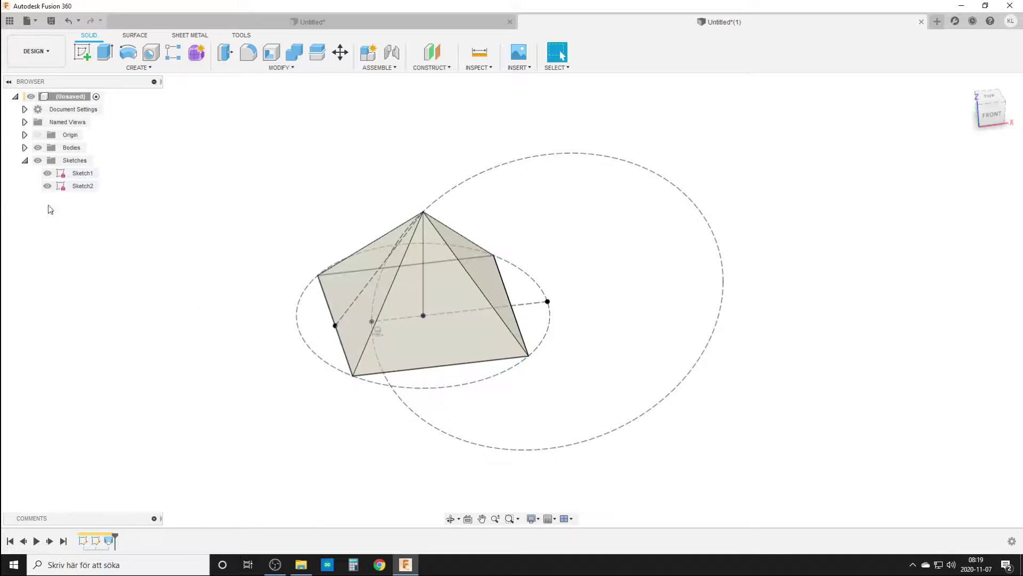
Hide the sketches and measure the apex-to-base height as 50 mm
left_click(38, 160)
middle_click_drag(368, 379, 434, 250, "shift")
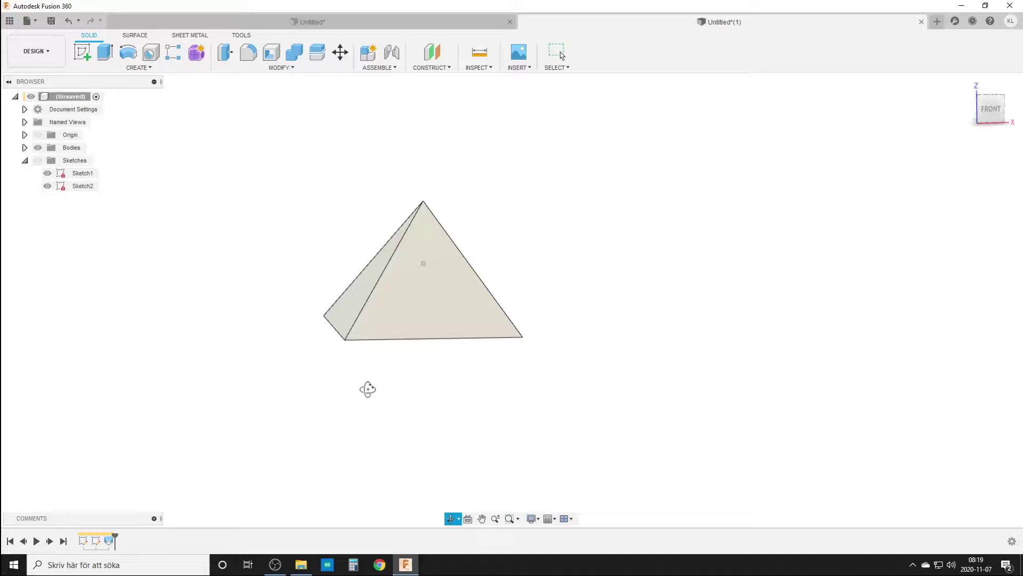
left_click(480, 52)
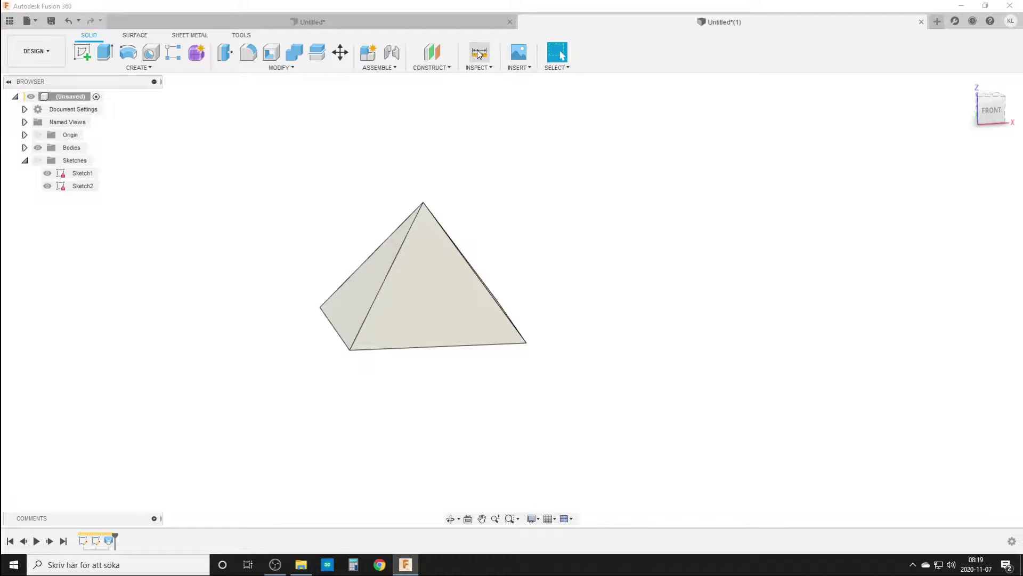
left_click(423, 205)
middle_click_drag(501, 317, 472, 316, "shift")
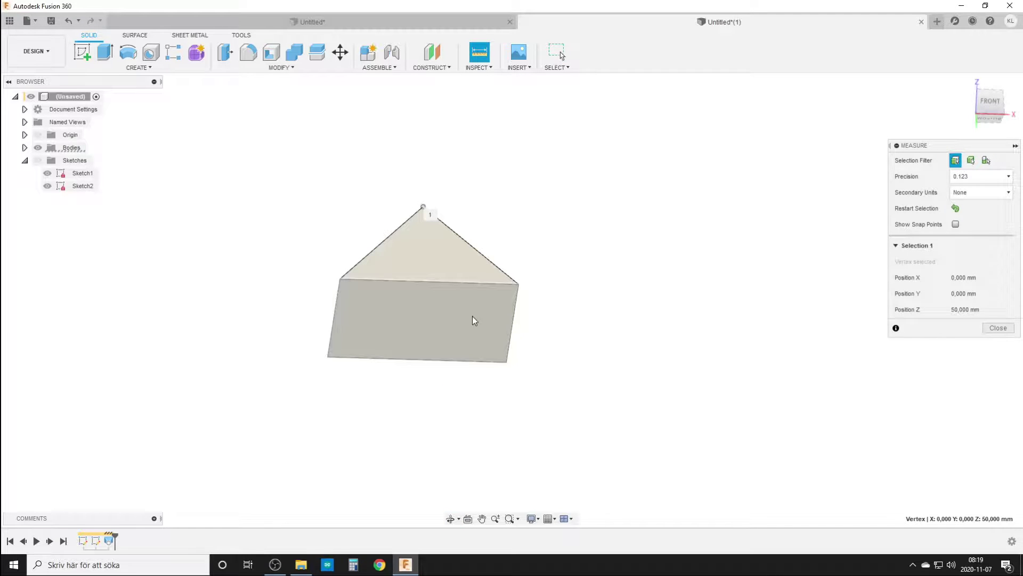
left_click(453, 328)
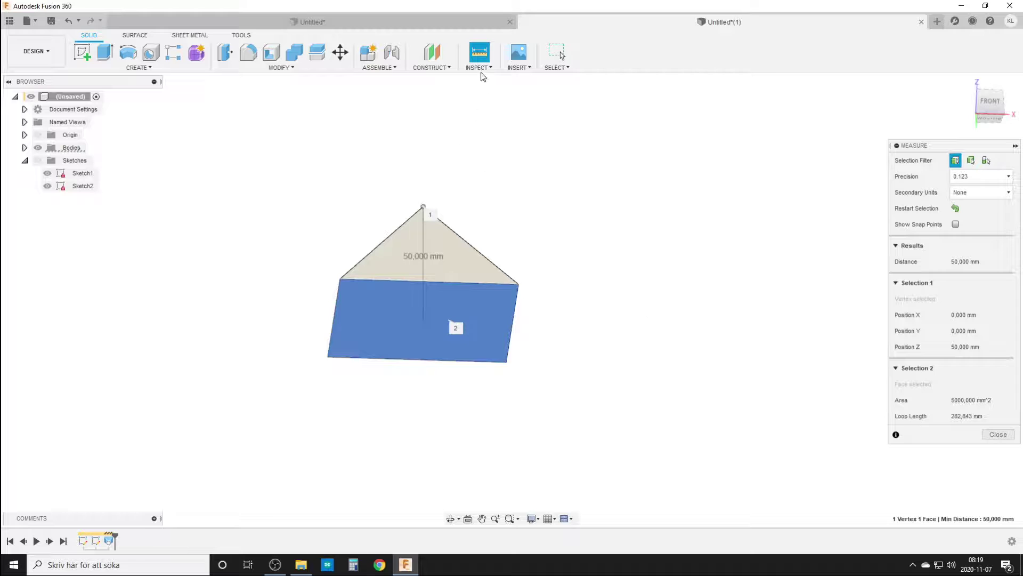
left_click(480, 52)
Measure the left and right pyramid edges, confirming 70.711 mm each
middle_click_drag(475, 107, 488, 256, "shift")
left_click(379, 286)
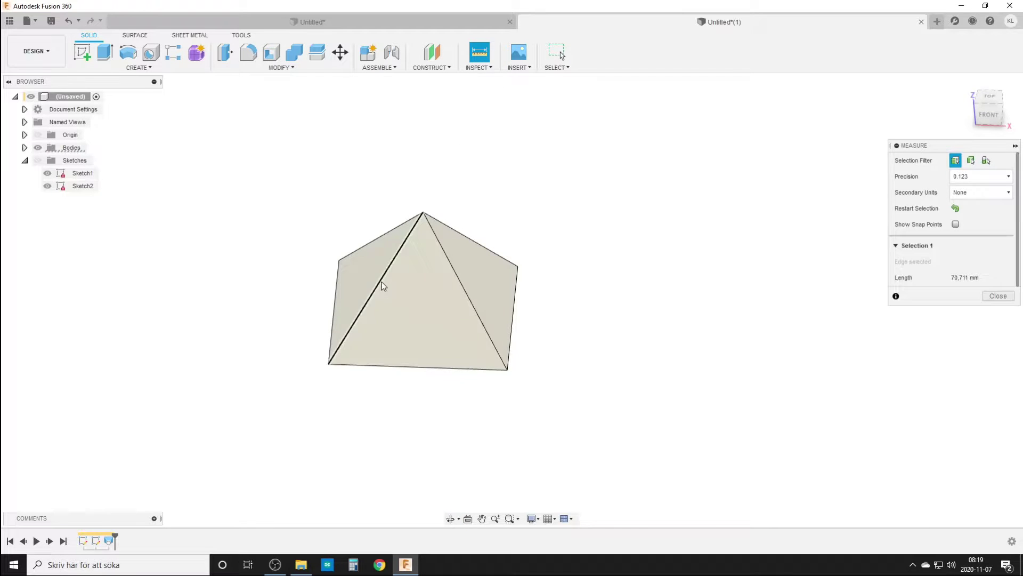
left_click(517, 309)
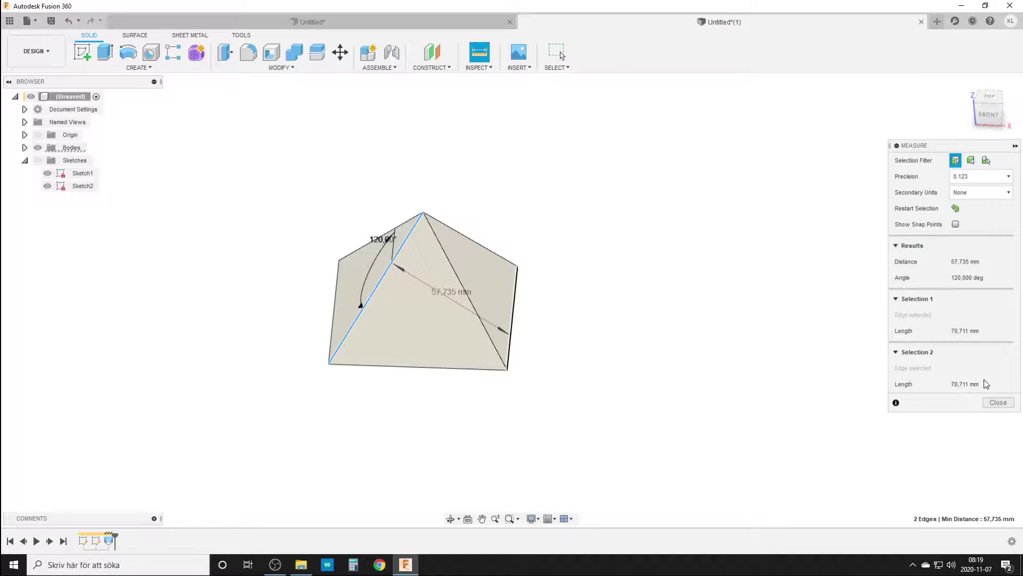
middle_click_drag(631, 398, 620, 359, "shift")
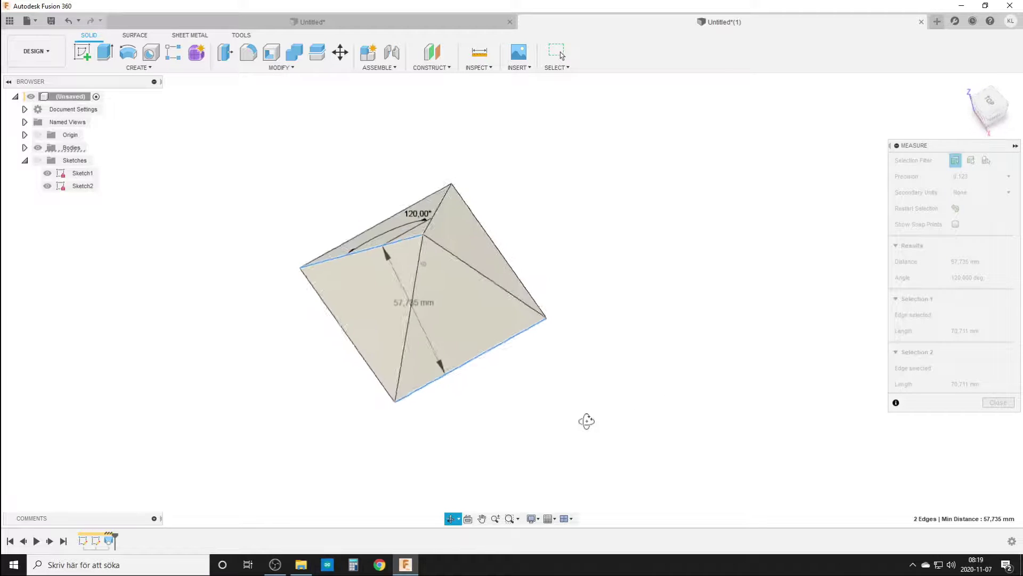
left_click(998, 402)
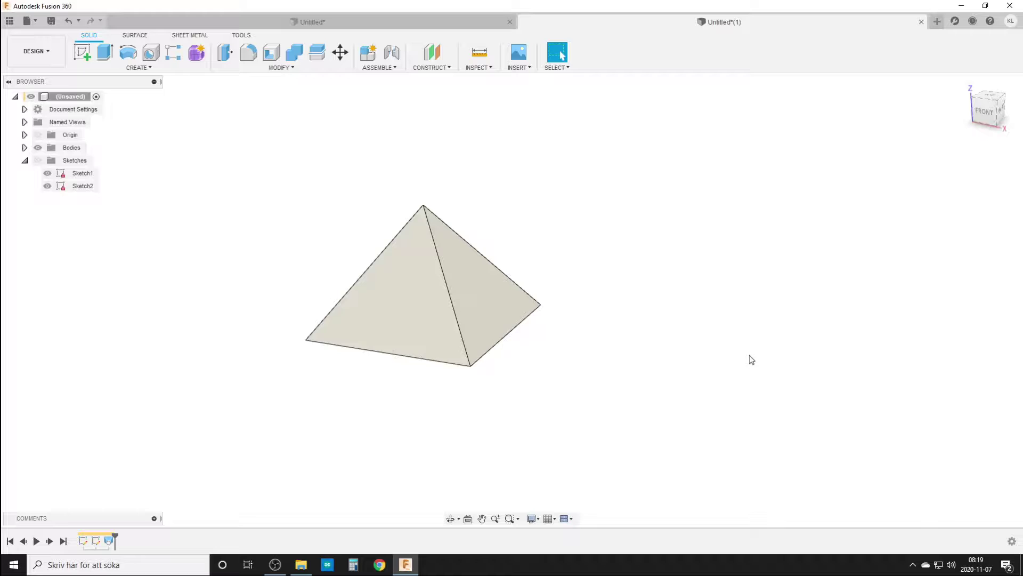
mouse_move(334, 368)
middle_mouse_down("shift")
mouse_move(378, 398)
mouse_move(344, 371)
middle_mouse_up("shift")
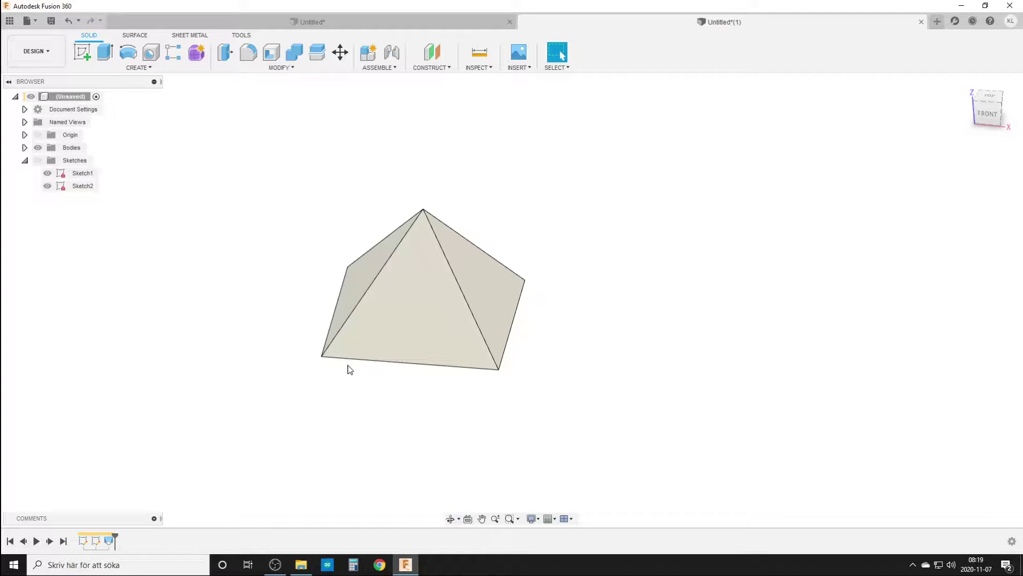
Show the sketches, delete Loft1, and pick the rectangle as the Sweep profile
left_click(38, 161)
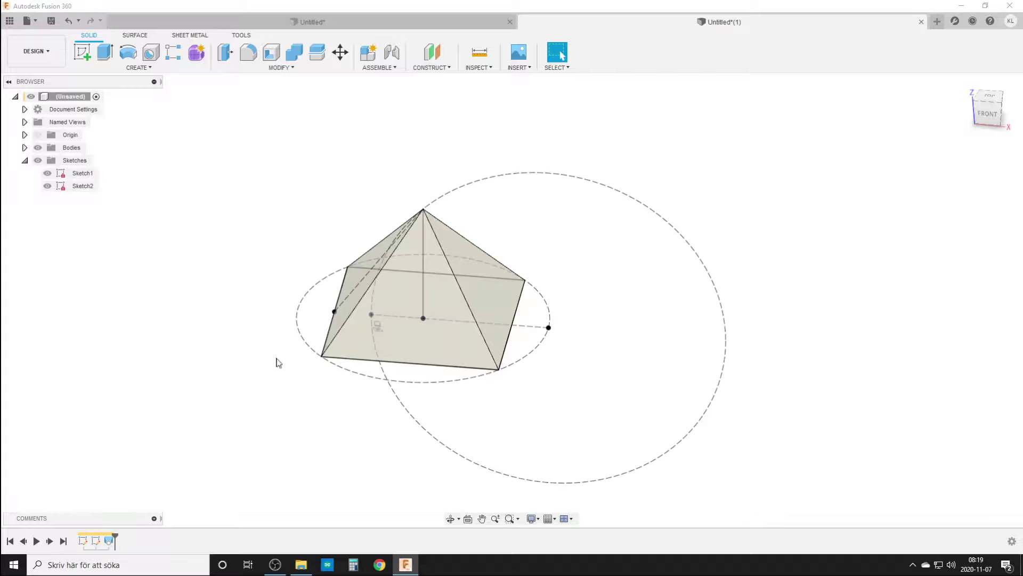
left_click(109, 540)
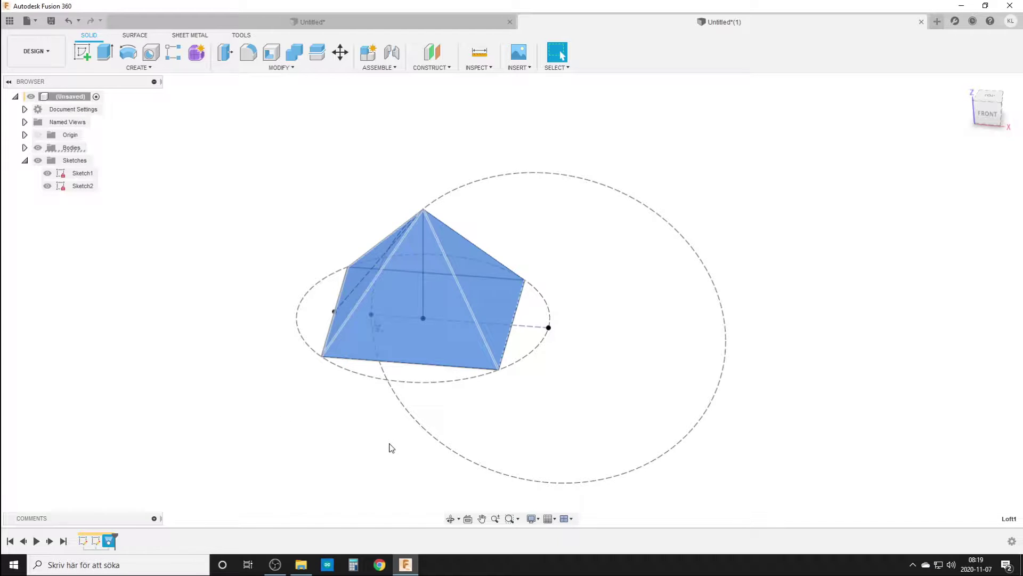
key("Delete")
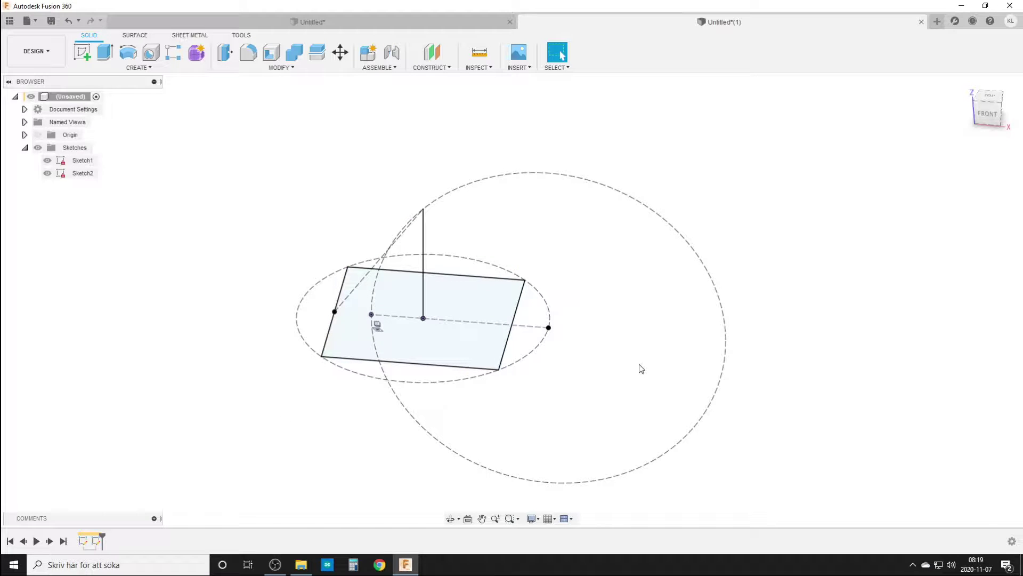
type("s")
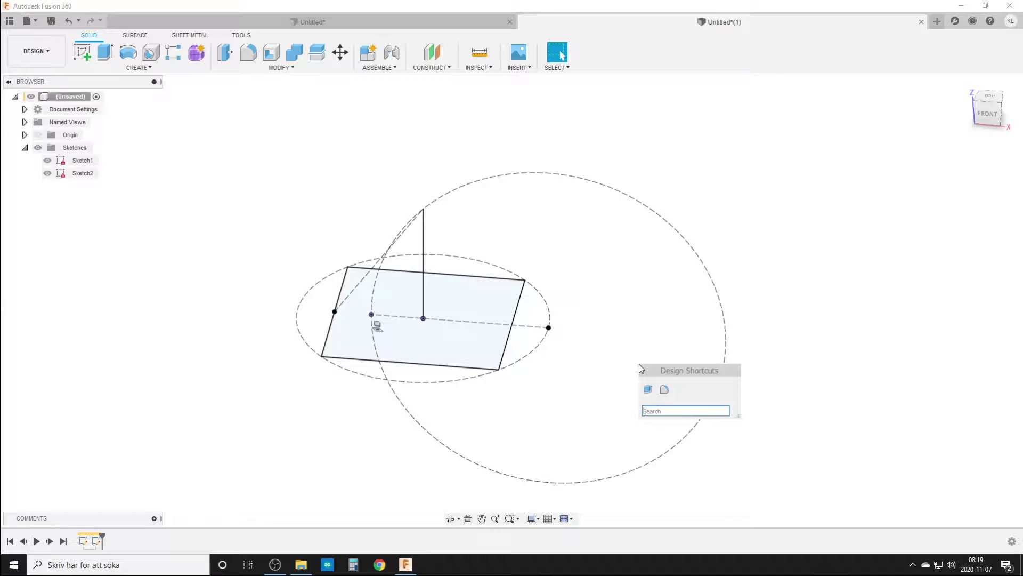
type("sw")
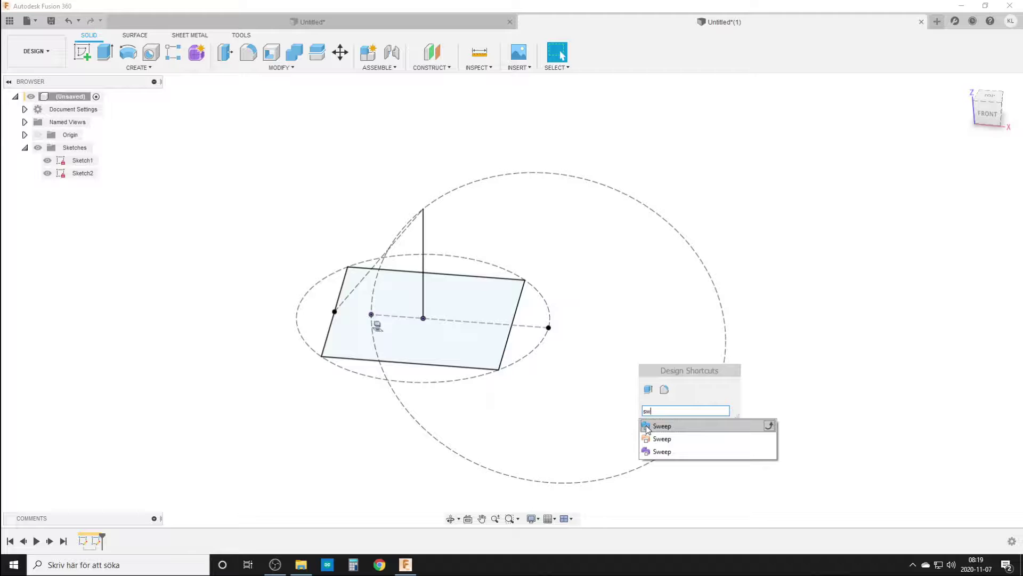
mouse_move(681, 426)
left_click(662, 426)
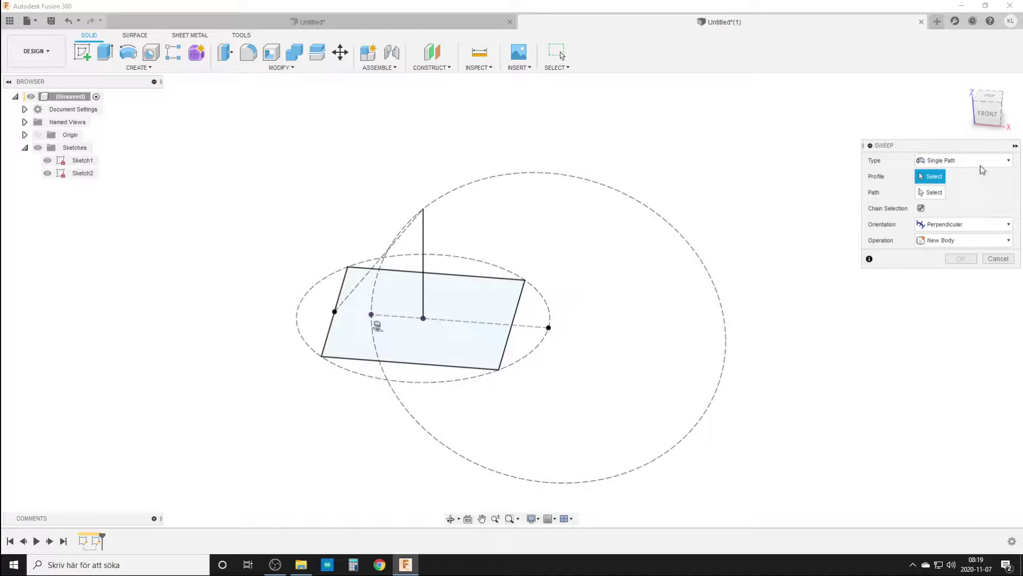
left_click(436, 344)
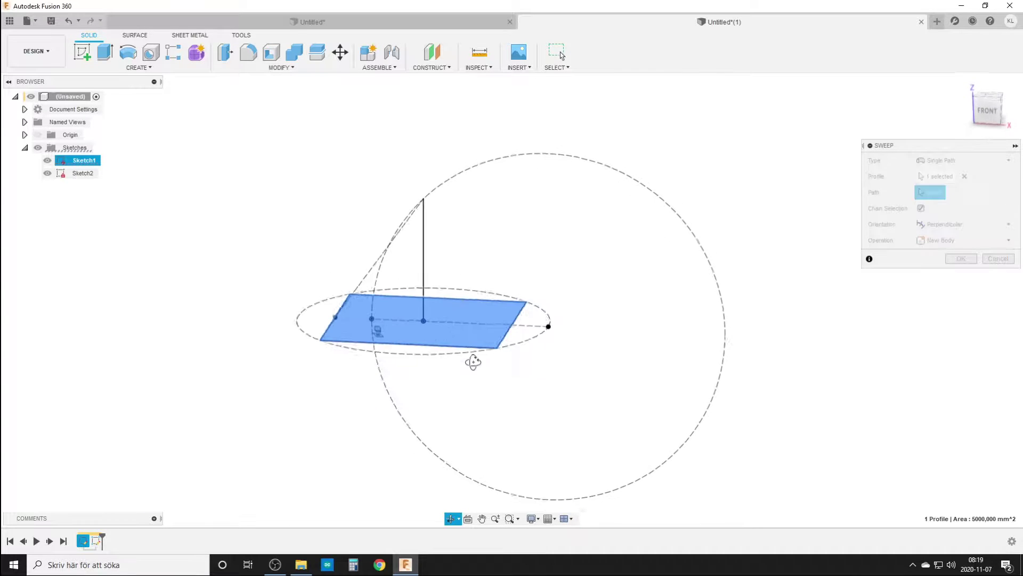
middle_click_drag(472, 383, 429, 290, "shift")
Pick the vertical line as the sweep path and orbit around the preview
left_click(422, 231)
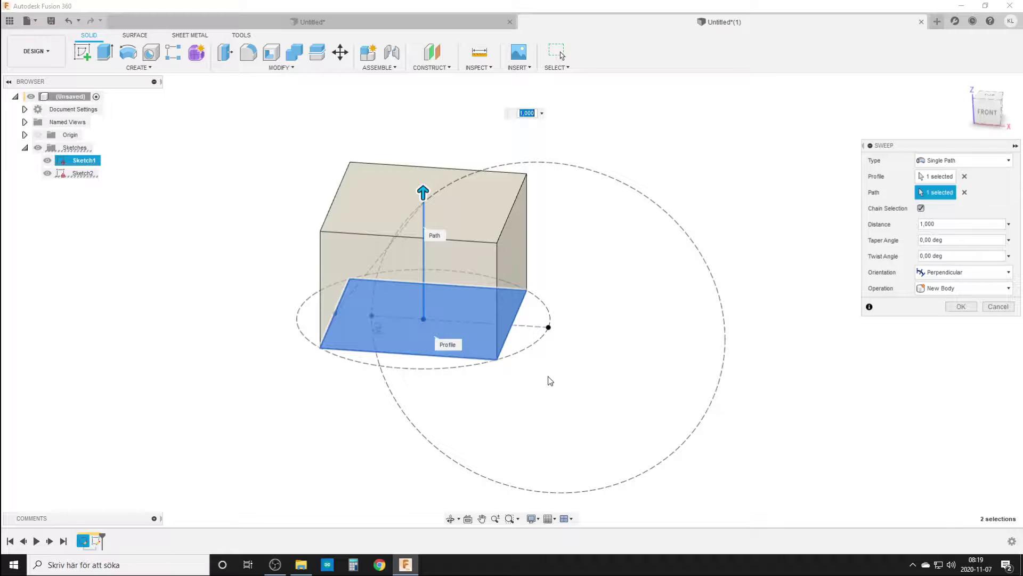
mouse_move(636, 389)
middle_mouse_down("shift")
mouse_move(597, 397)
mouse_move(649, 369)
mouse_move(632, 377)
middle_mouse_up("shift")
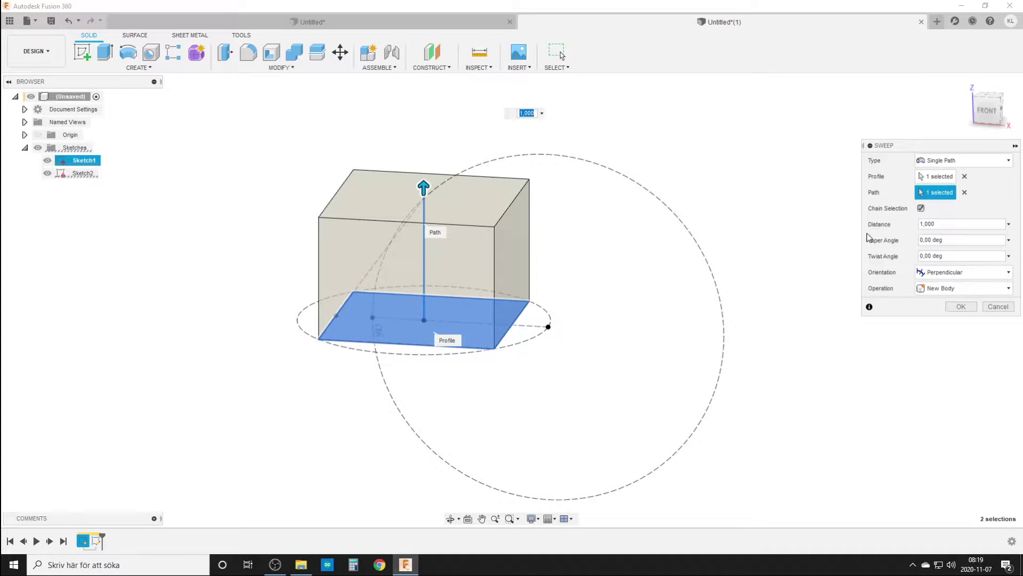
scroll(591, 396, "up", 2)
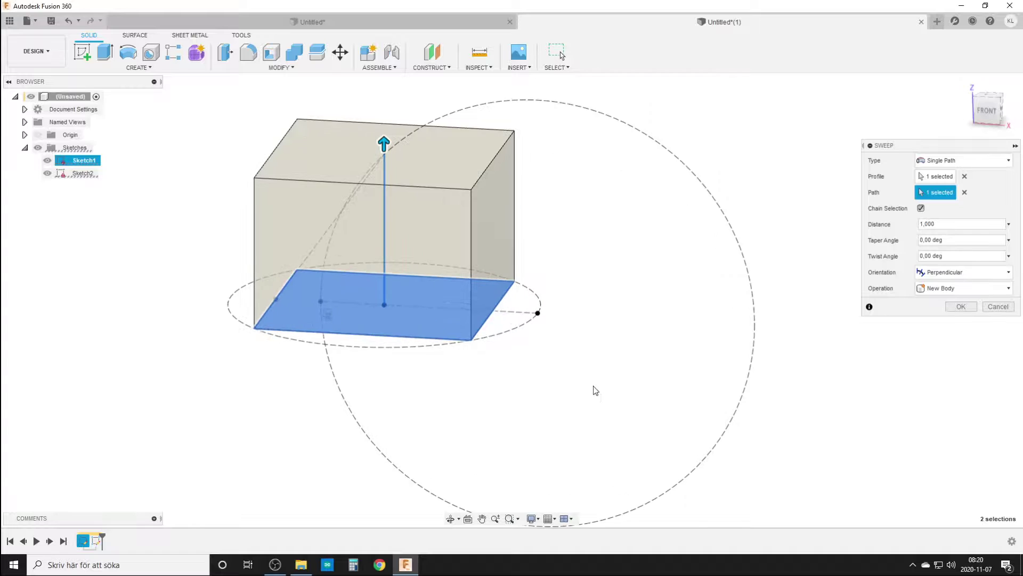
middle_click_drag(595, 389, 635, 414)
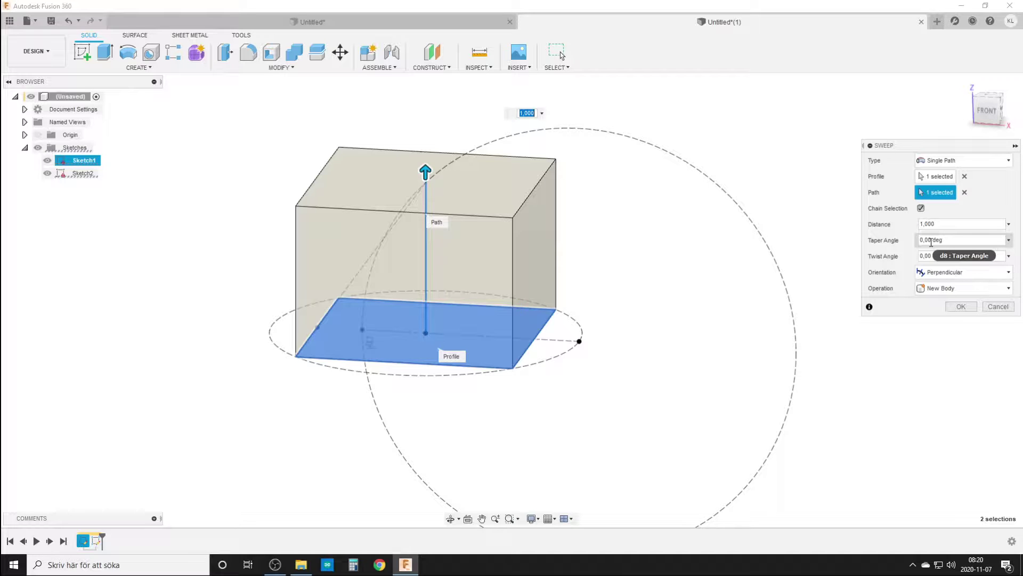
Set the taper to -35.26 deg by measuring the path against the slanted line
left_click(1009, 240)
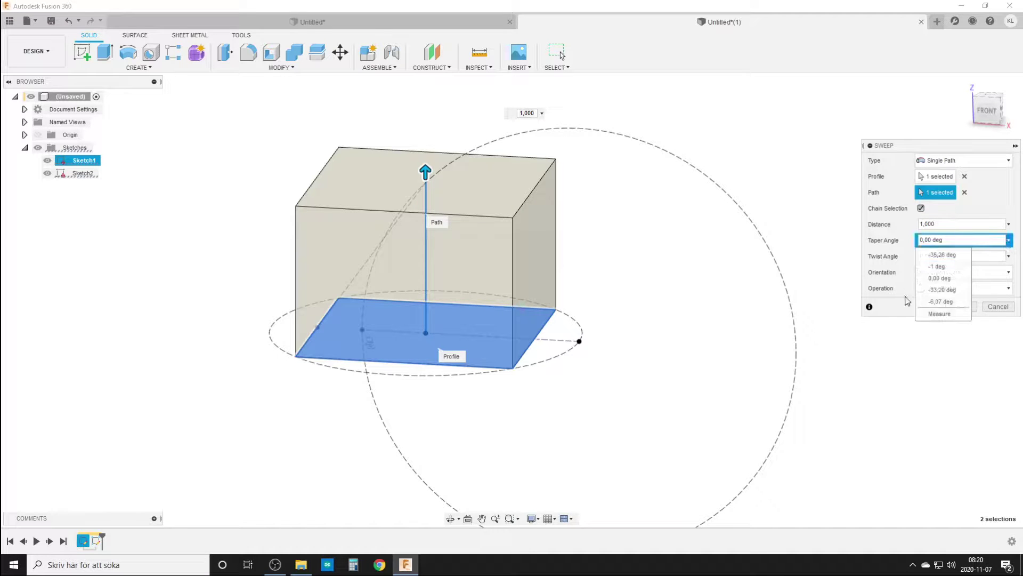
left_click(940, 314)
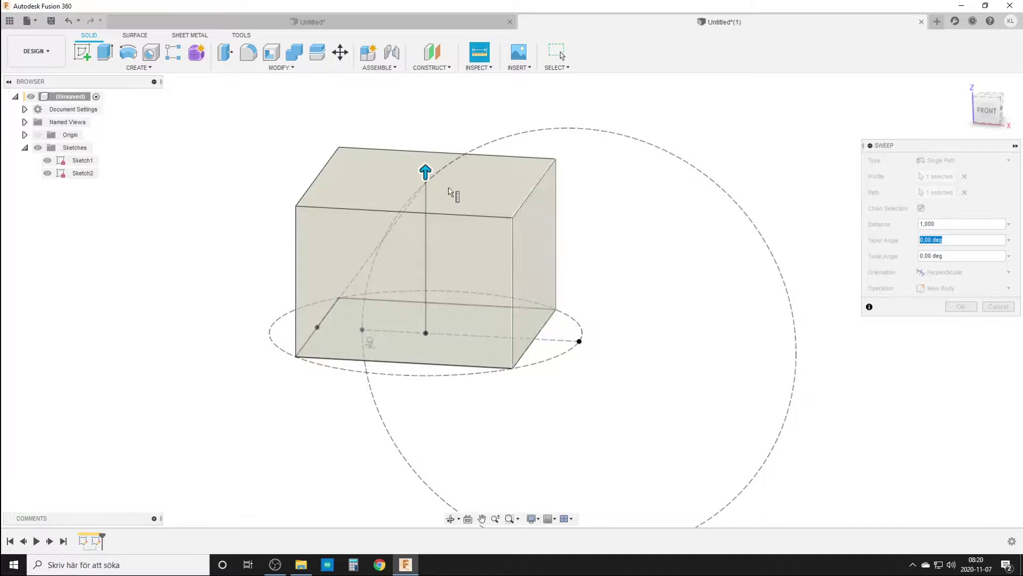
left_click(428, 239)
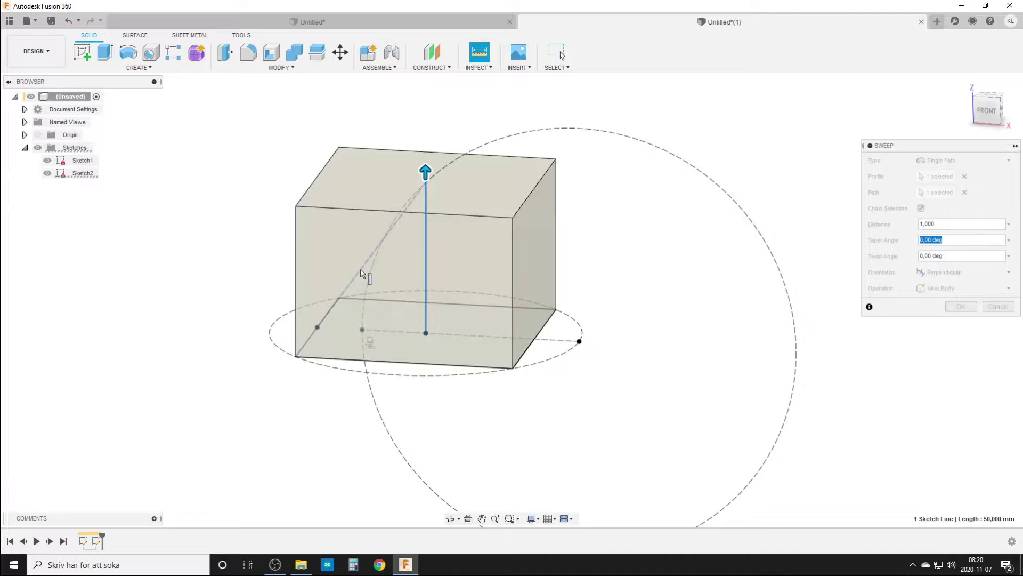
mouse_move(357, 281)
middle_mouse_down("shift")
mouse_move(343, 332)
mouse_move(373, 349)
mouse_move(349, 331)
mouse_move(357, 290)
middle_mouse_up("shift")
mouse_move(357, 290)
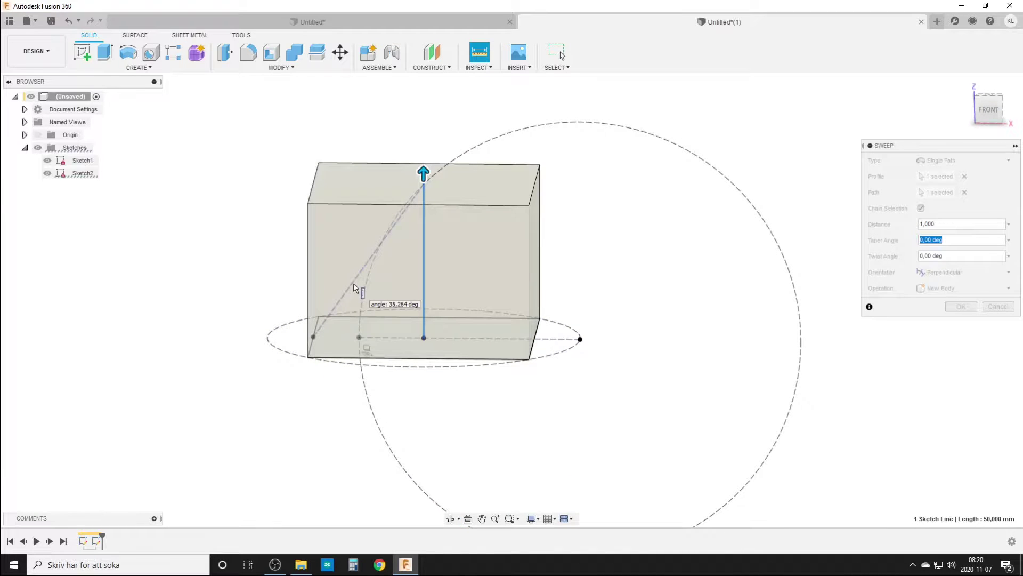
left_click(357, 287)
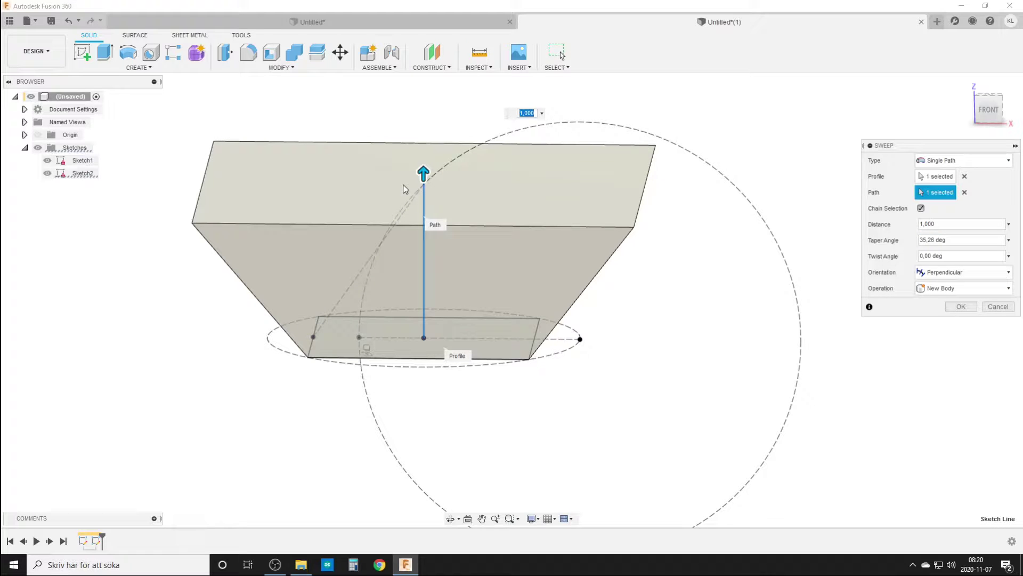
left_click(956, 240)
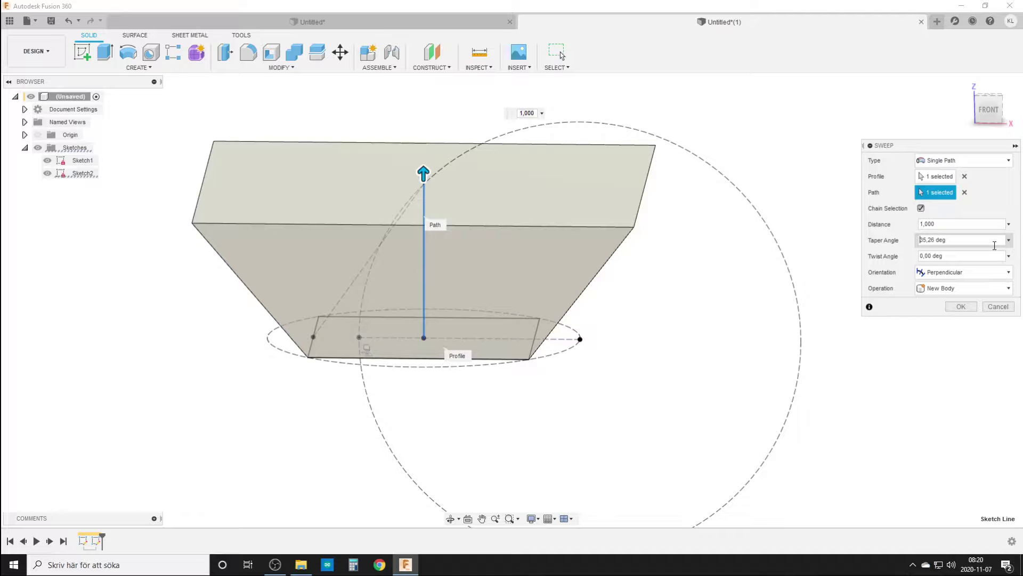
type("-")
key("Return")
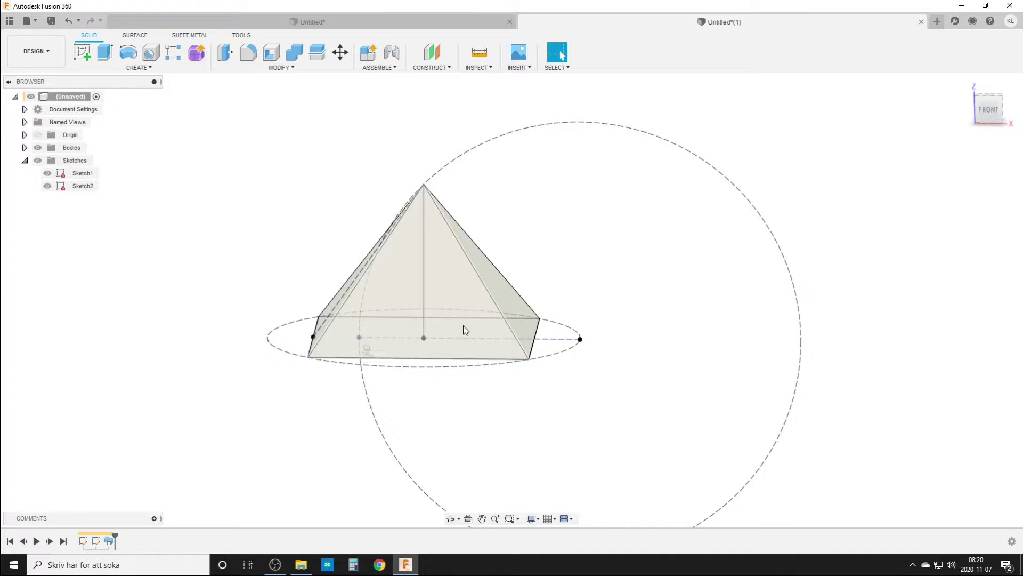
Edit Sweep1 and give it a 70 deg twist angle
mouse_move(463, 326)
middle_mouse_down("shift")
mouse_move(448, 373)
mouse_move(485, 347)
mouse_move(472, 309)
mouse_move(473, 392)
mouse_move(462, 361)
middle_mouse_up("shift")
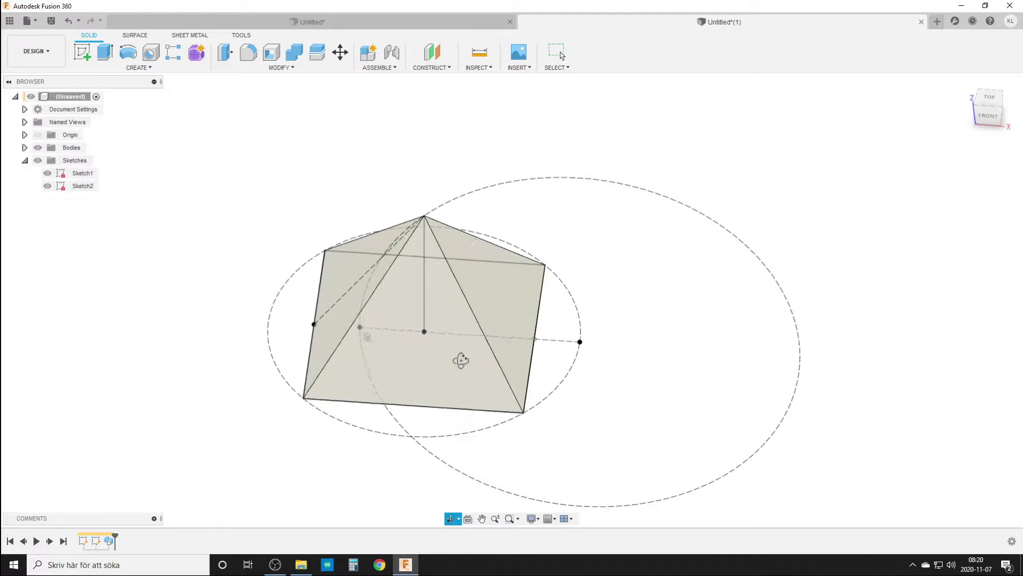
double_click(109, 541)
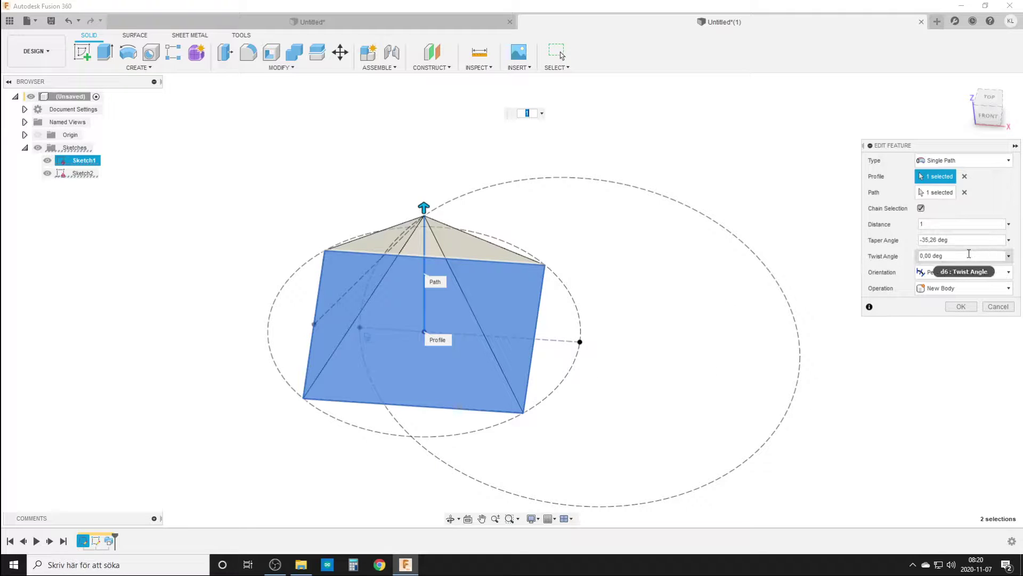
left_click(871, 260)
type("7")
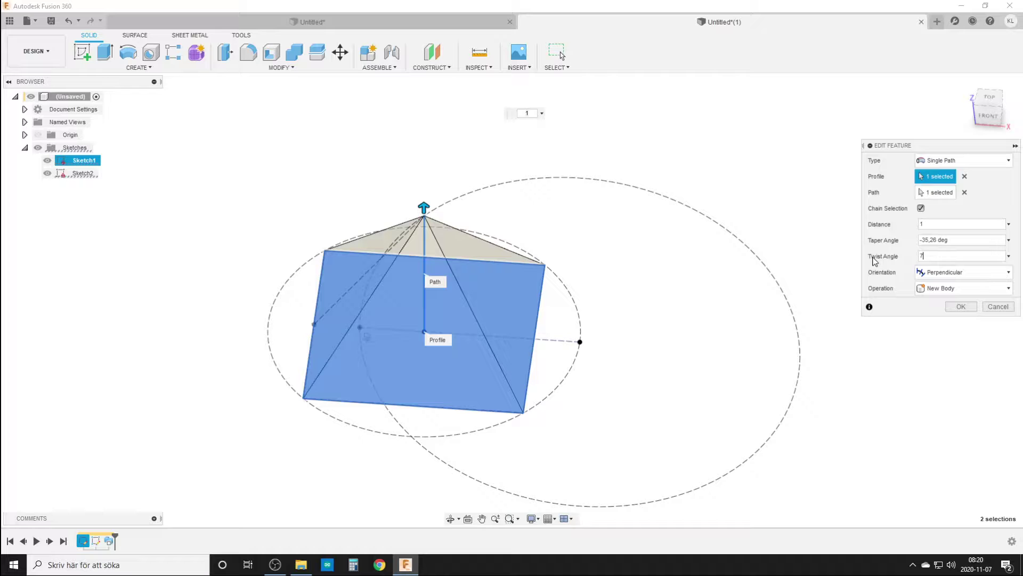
type("0")
key("Return")
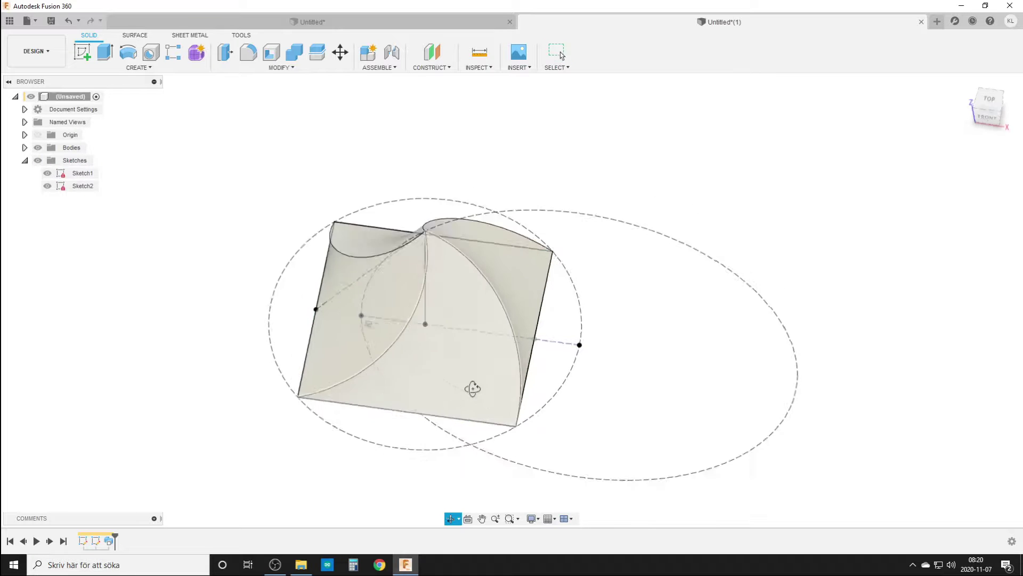
Increase the Sweep1 twist from 70 to 360 deg and inspect it from the front
middle_click_drag(472, 389, 393, 423, "shift")
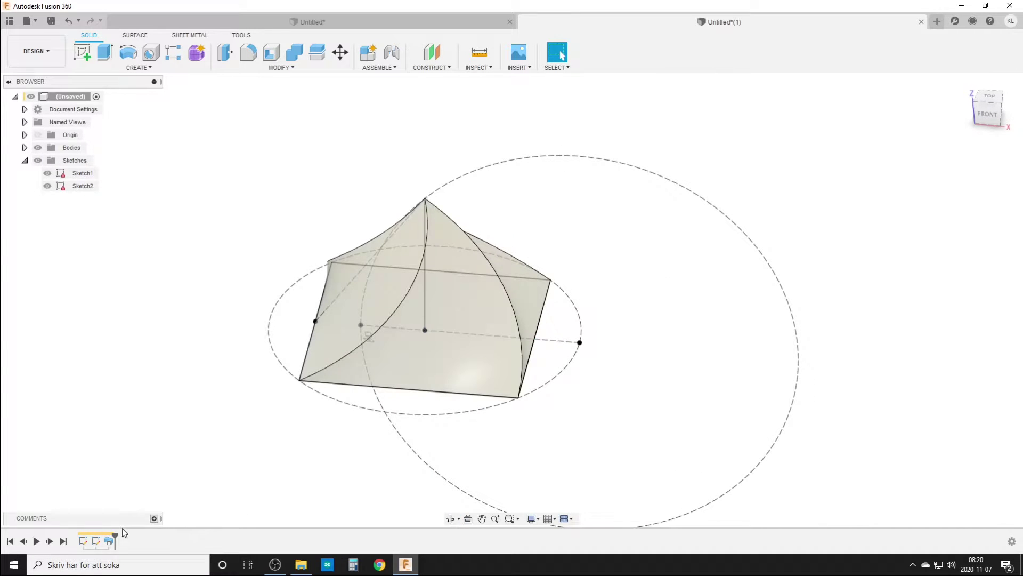
double_click(110, 541)
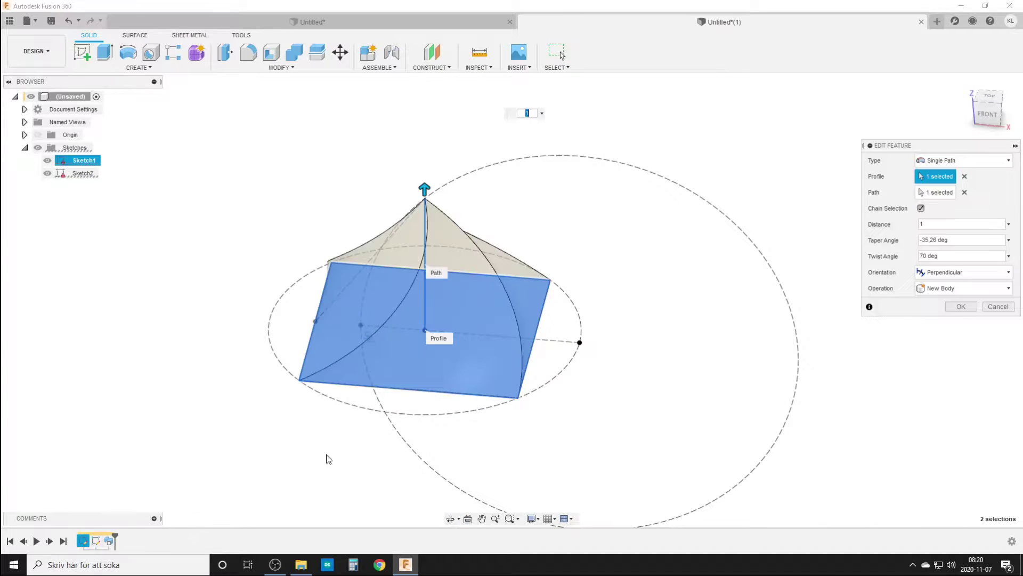
left_click(949, 259)
type("360")
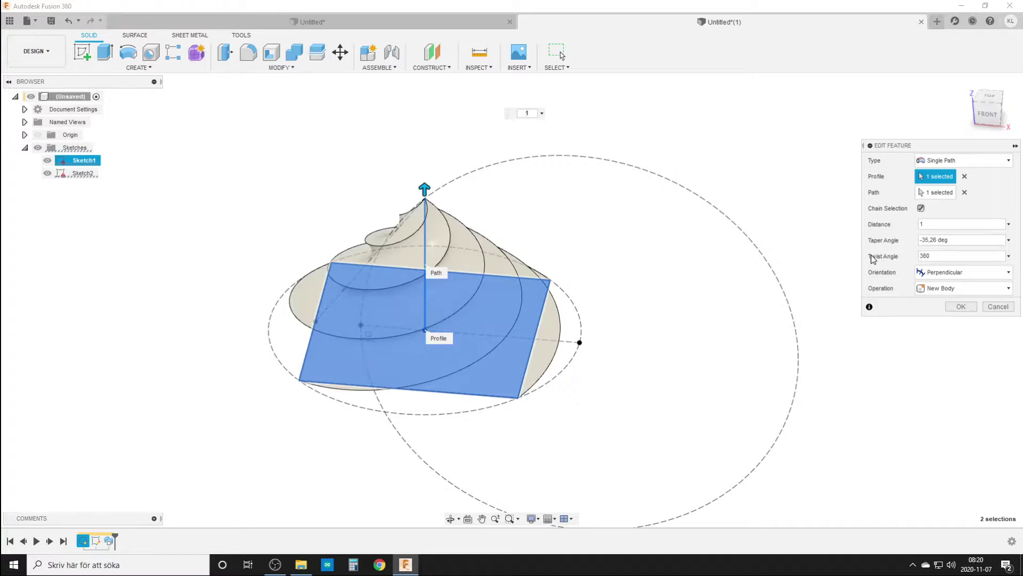
key("Return")
mouse_move(551, 389)
middle_mouse_down("shift")
mouse_move(556, 358)
mouse_move(511, 450)
mouse_move(507, 407)
mouse_move(571, 347)
mouse_move(577, 382)
mouse_move(520, 423)
mouse_move(541, 434)
mouse_move(552, 360)
mouse_move(548, 347)
mouse_move(551, 384)
mouse_move(499, 366)
mouse_move(501, 327)
middle_mouse_up("shift")
left_click(986, 108)
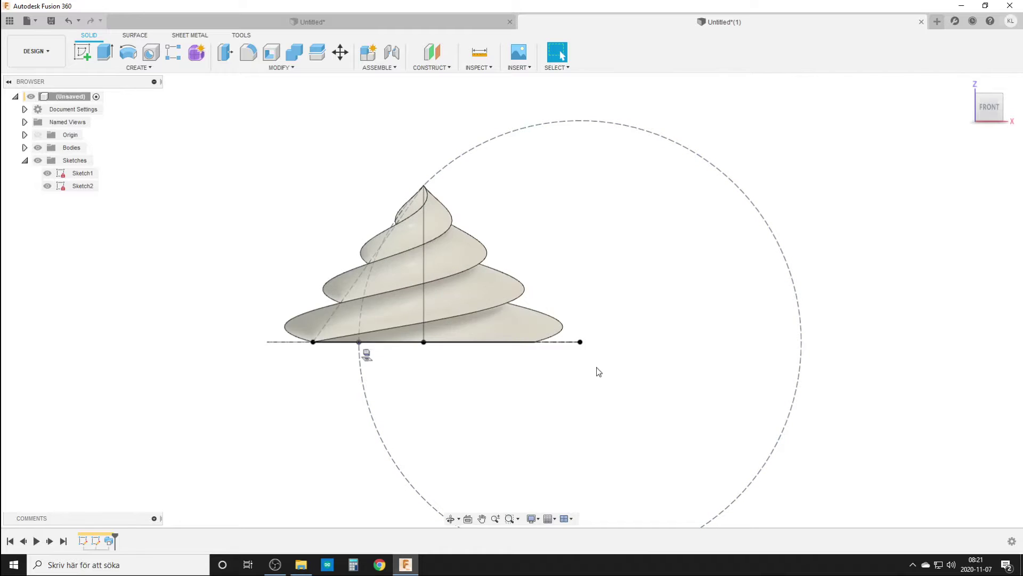
mouse_move(600, 370)
middle_mouse_down("shift")
mouse_move(561, 408)
mouse_move(512, 405)
middle_mouse_up("shift")
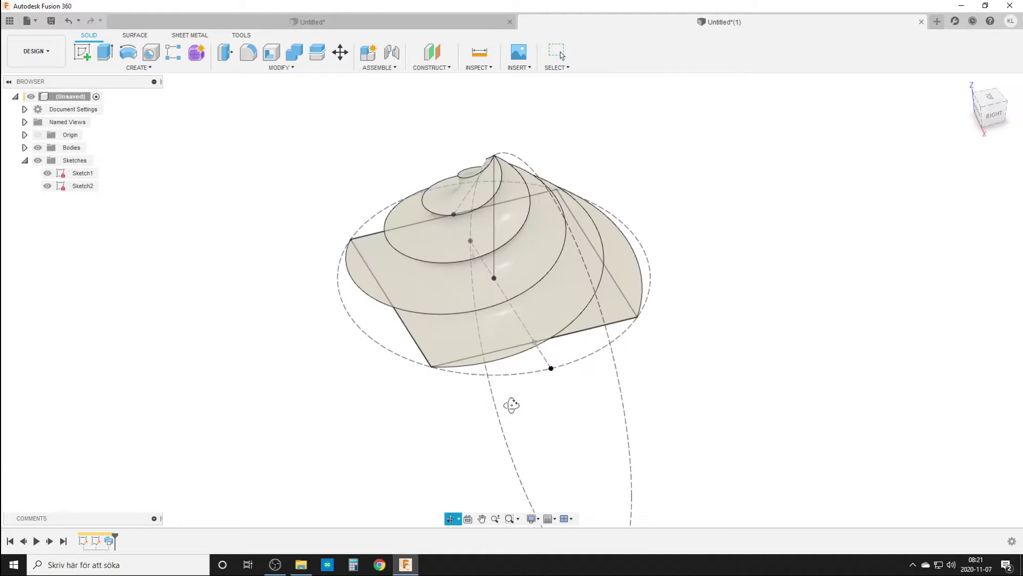
Reconfirm the 360 deg twist on Sweep1 and view the body from above
double_click(110, 541)
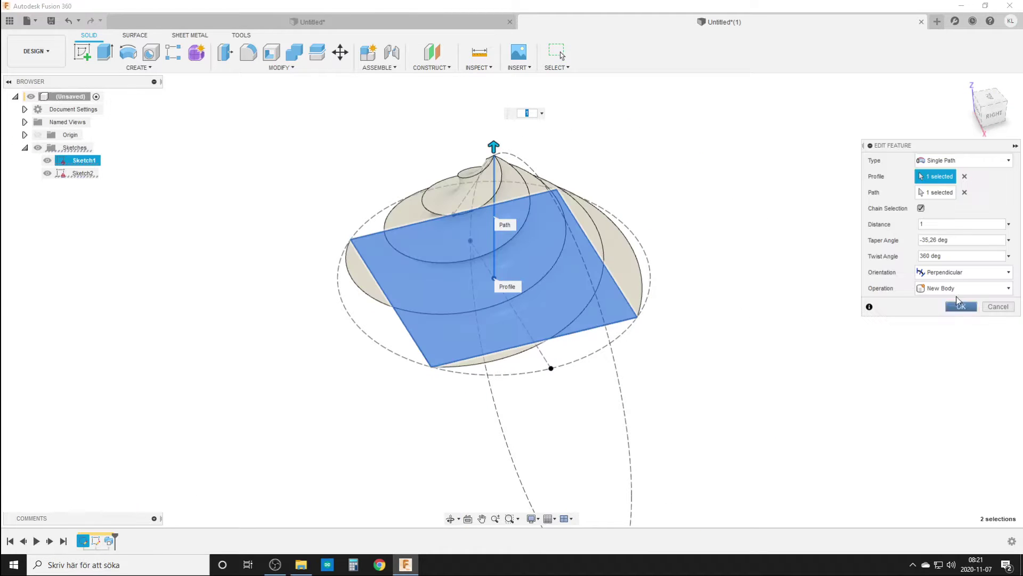
left_click(928, 256)
key("Return")
mouse_move(475, 373)
middle_mouse_down("shift")
mouse_move(554, 381)
mouse_move(627, 328)
mouse_move(682, 317)
mouse_move(607, 325)
mouse_move(523, 315)
mouse_move(514, 331)
mouse_move(562, 313)
mouse_move(619, 332)
mouse_move(593, 340)
mouse_move(268, 293)
middle_mouse_up("shift")
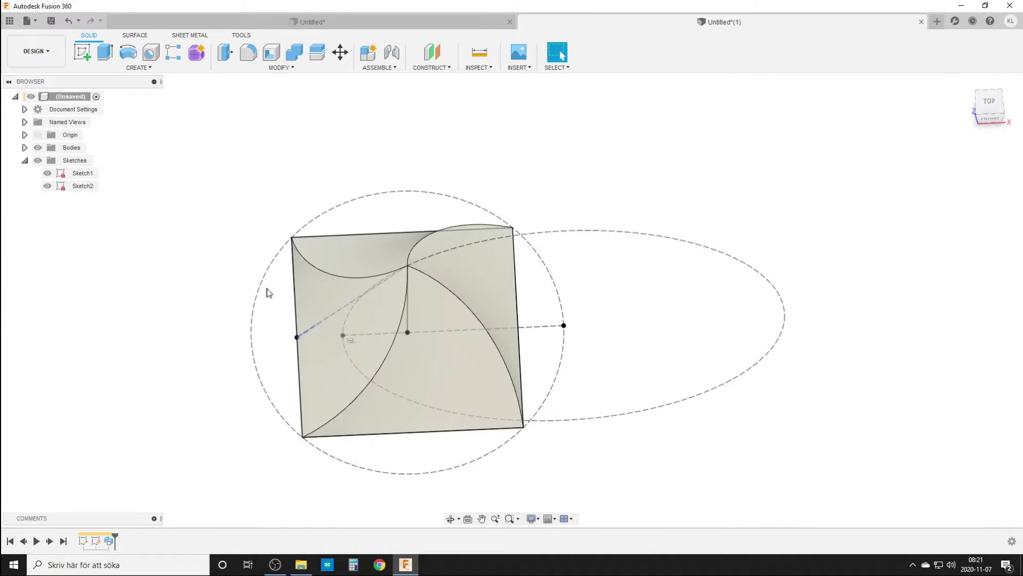
Show the dimensions of the Sketch1 profile sketch
left_click(84, 176)
right_click(85, 176)
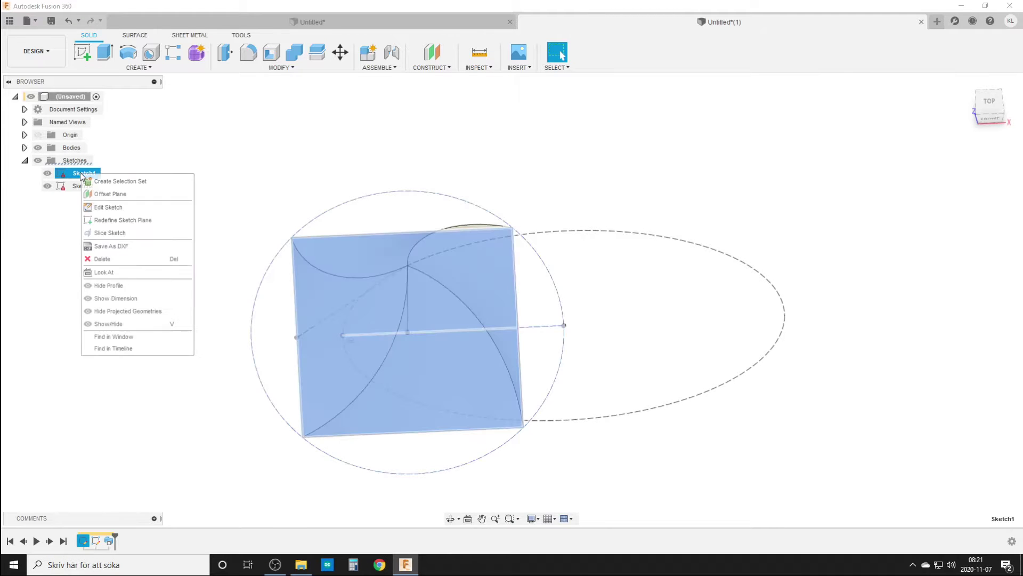
left_click(123, 296)
middle_click_drag(377, 331, 389, 350, "shift")
scroll(389, 350, "down", 3)
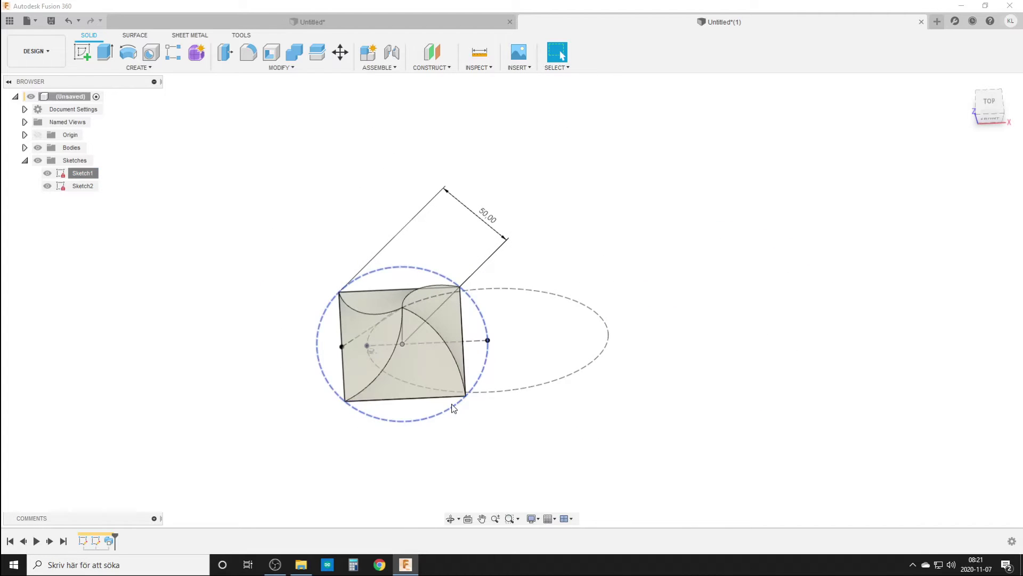
Change the 50 mm sketch dimension to 361 and fit the rebuilt model in view
double_click(488, 215)
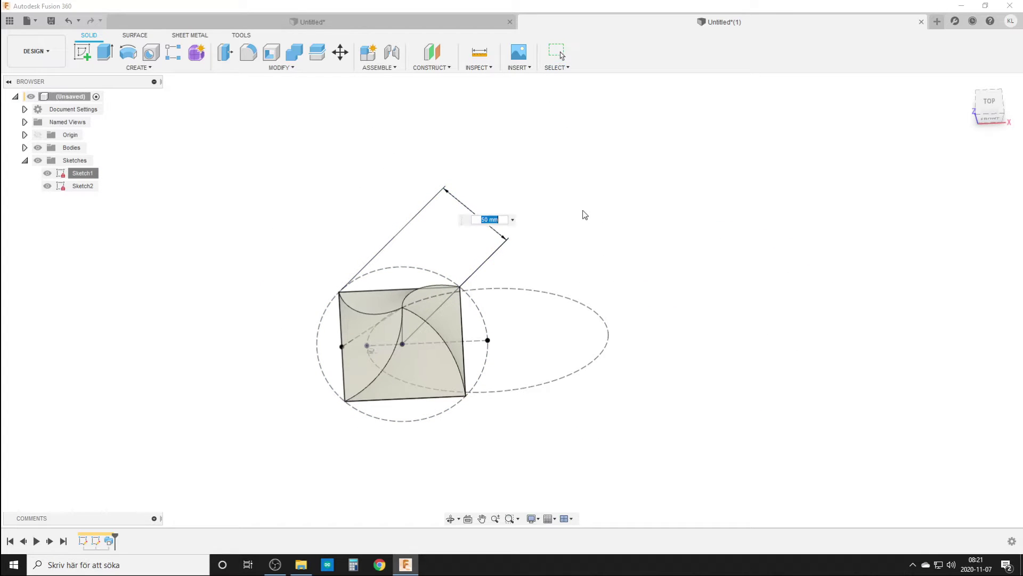
type("3")
type("61")
key("Return")
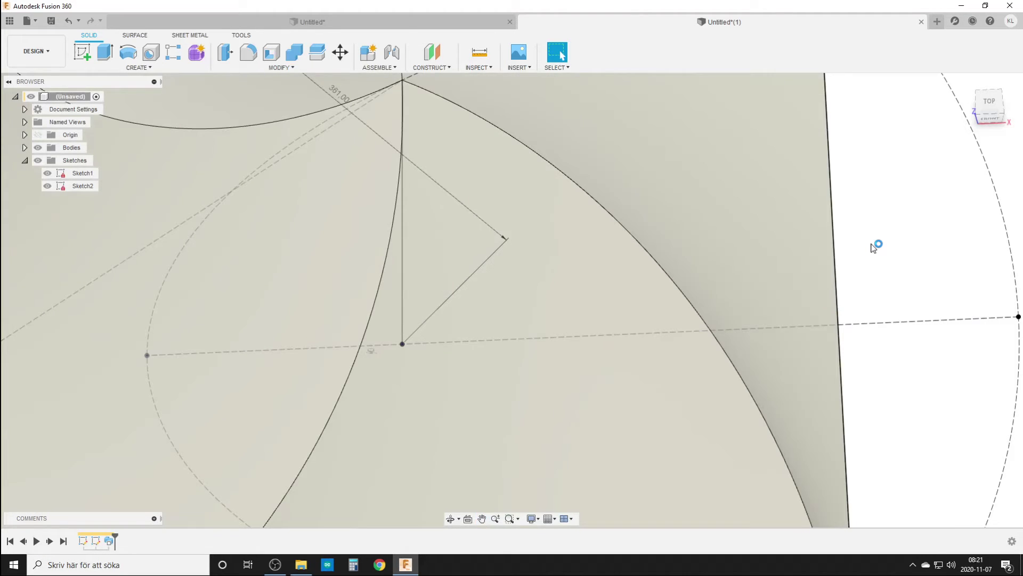
key("F6")
mouse_move(489, 359)
middle_mouse_down("shift")
mouse_move(450, 359)
mouse_move(505, 359)
mouse_move(474, 376)
mouse_move(526, 365)
mouse_move(530, 304)
mouse_move(514, 320)
mouse_move(491, 308)
mouse_move(477, 366)
middle_mouse_up("shift")
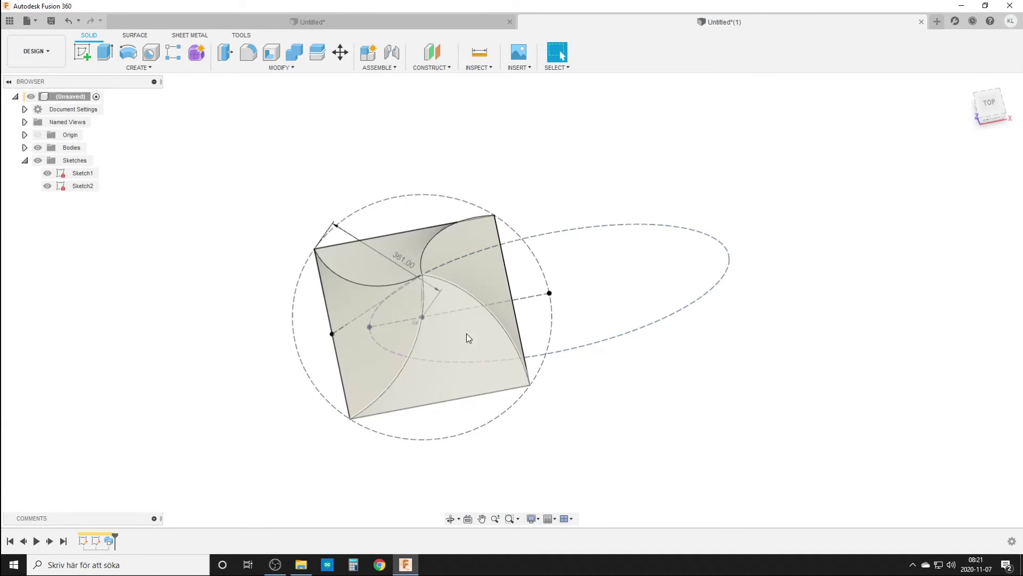